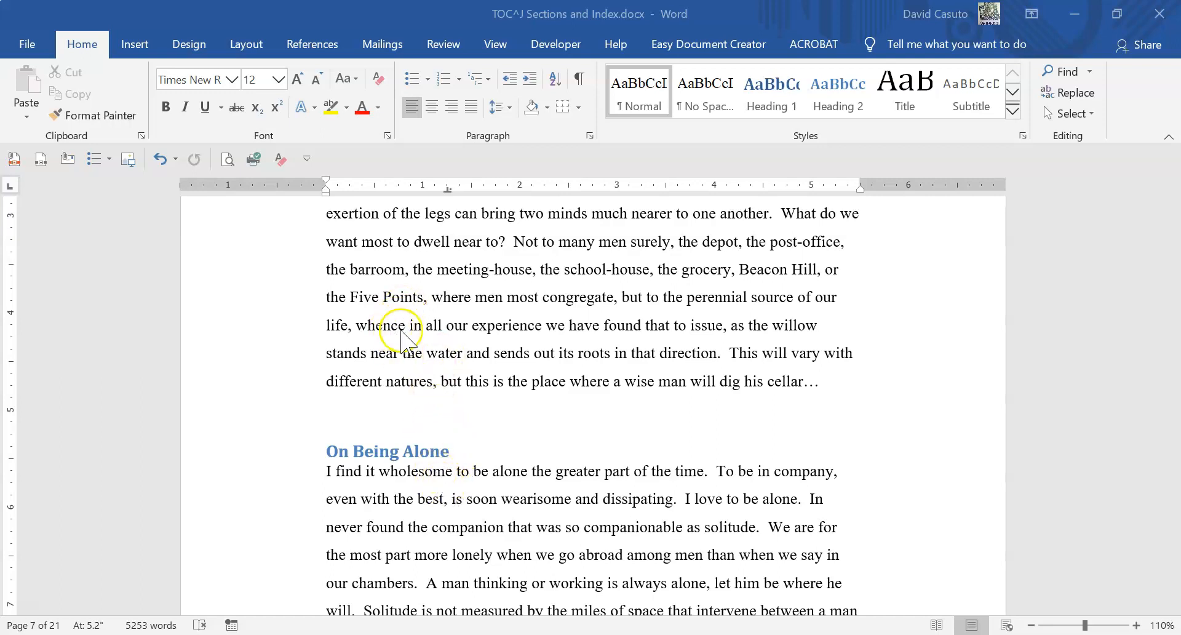
- Examine the passage around "the Five Points" and the end of the page it is on
click(399, 327)
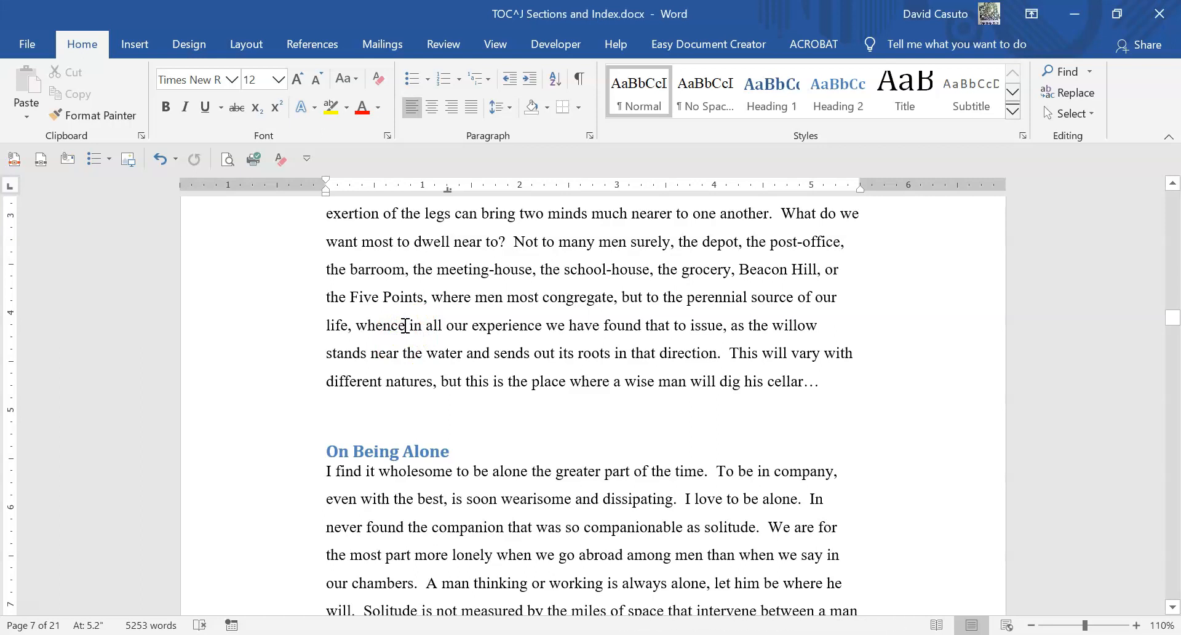
double_click(372, 301)
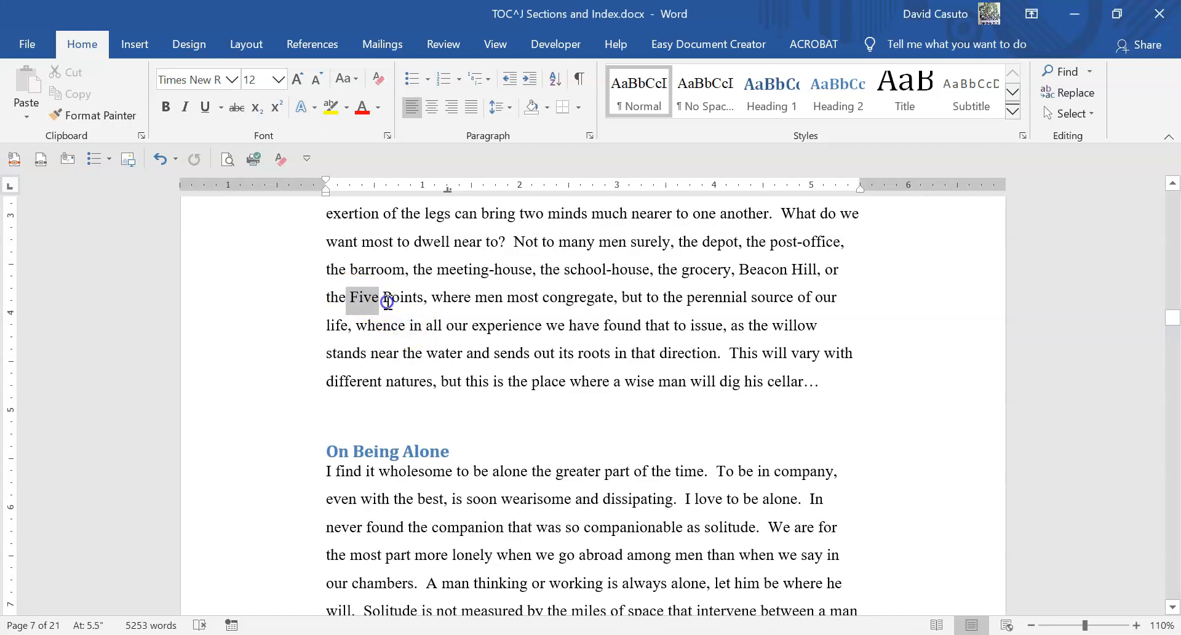
scroll(390, 350, down, 4)
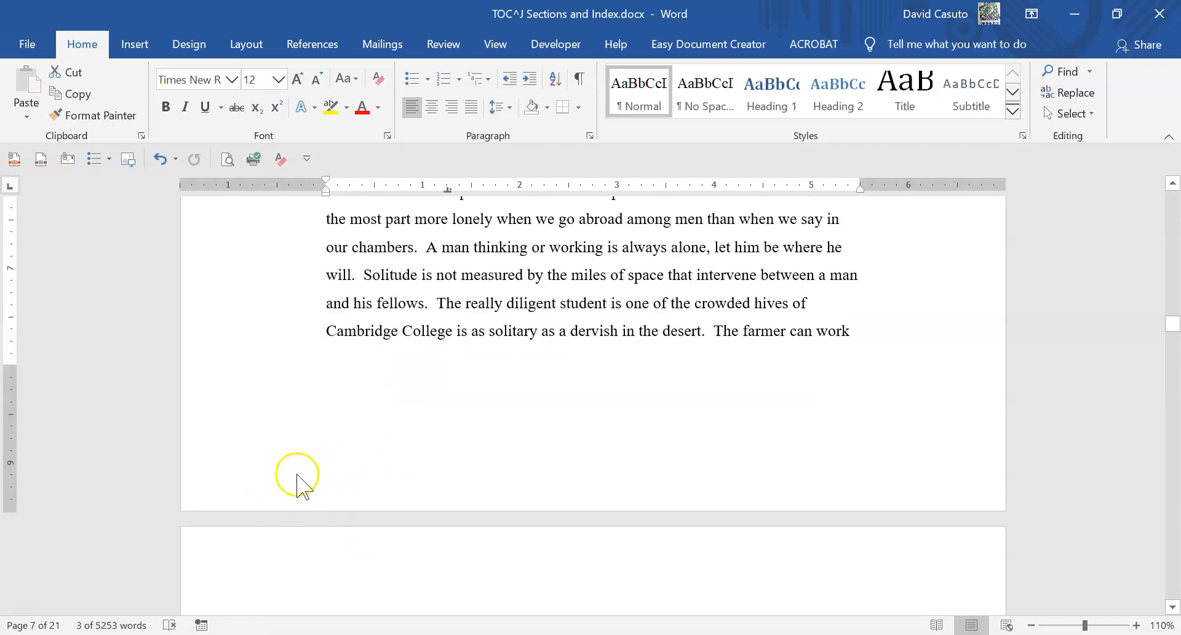
scroll(362, 463, up, 3)
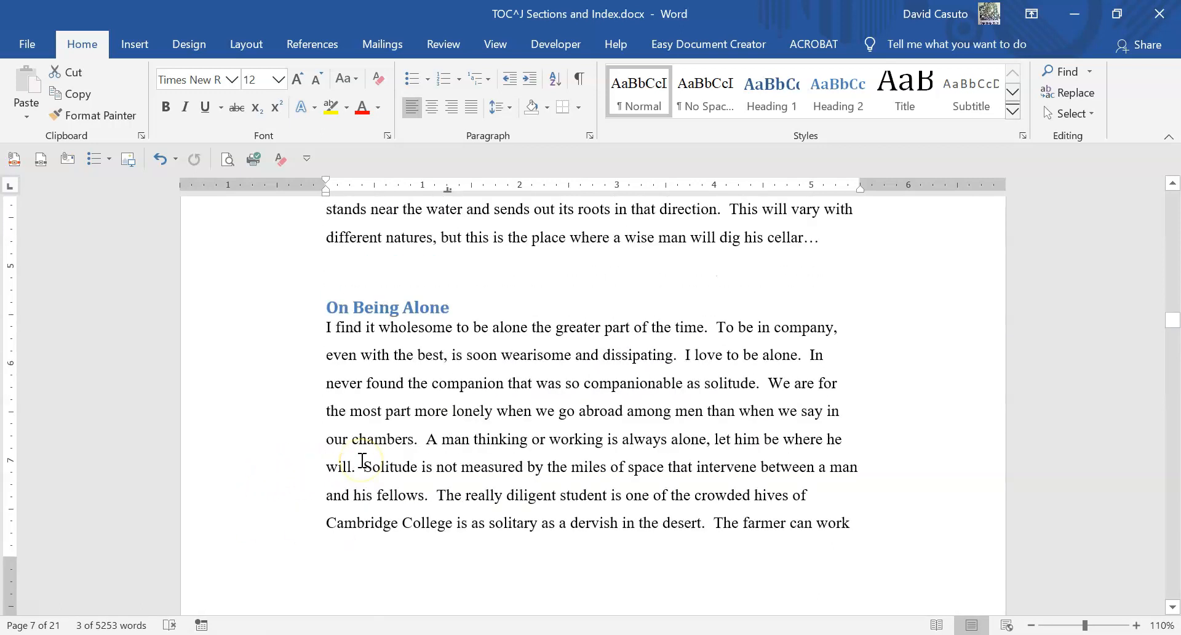
scroll(363, 462, up, 3)
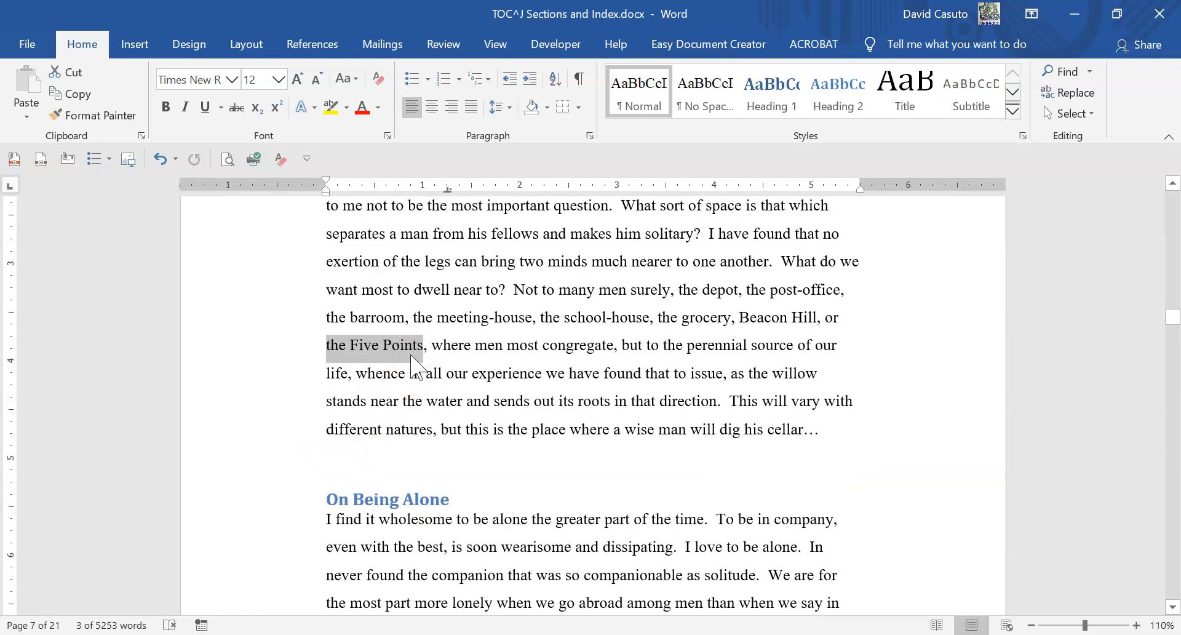
scroll(411, 370, down, 4)
scroll(403, 467, up, 2)
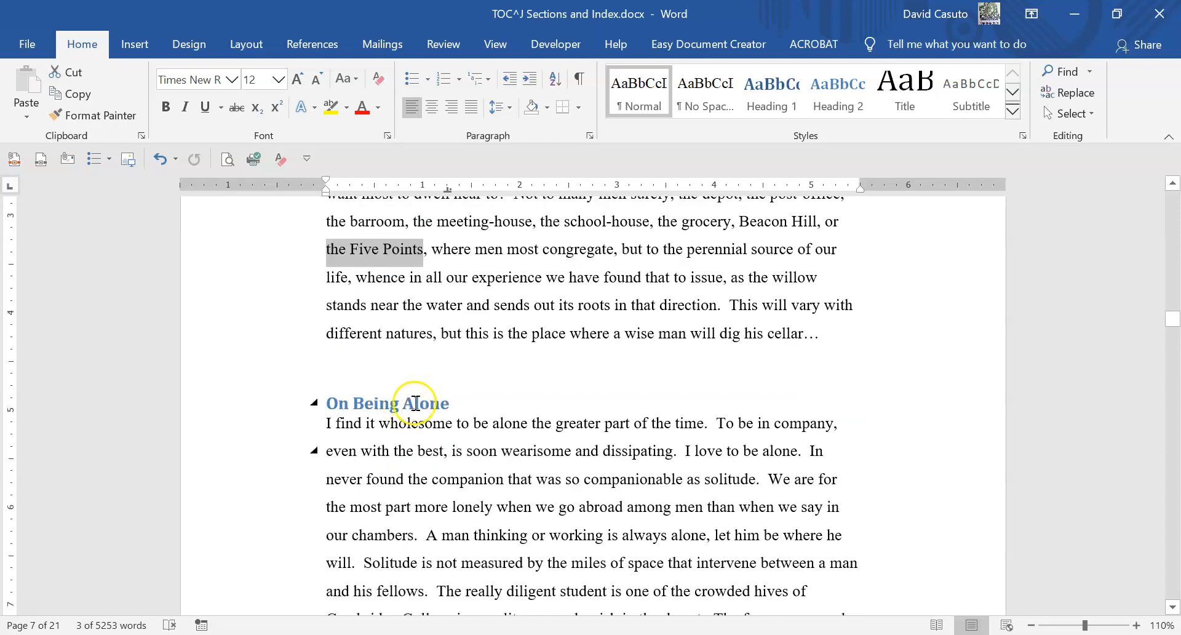
scroll(414, 403, up, 1)
- Insert a footnote directly after "the Five Points", before the comma
click(422, 295)
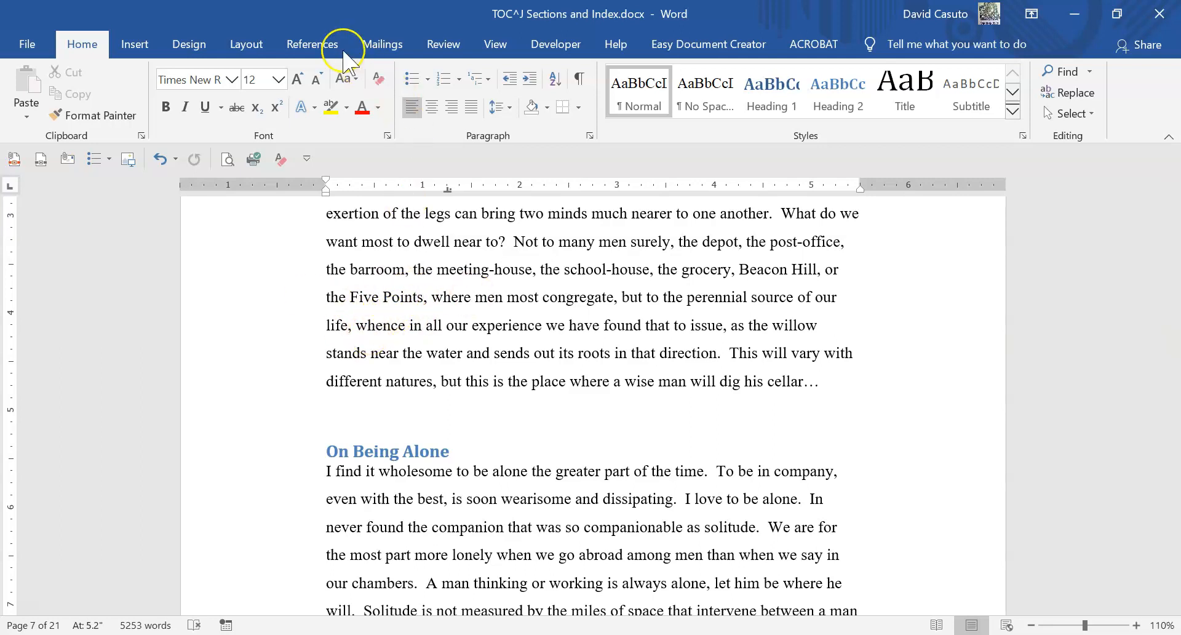
click(321, 45)
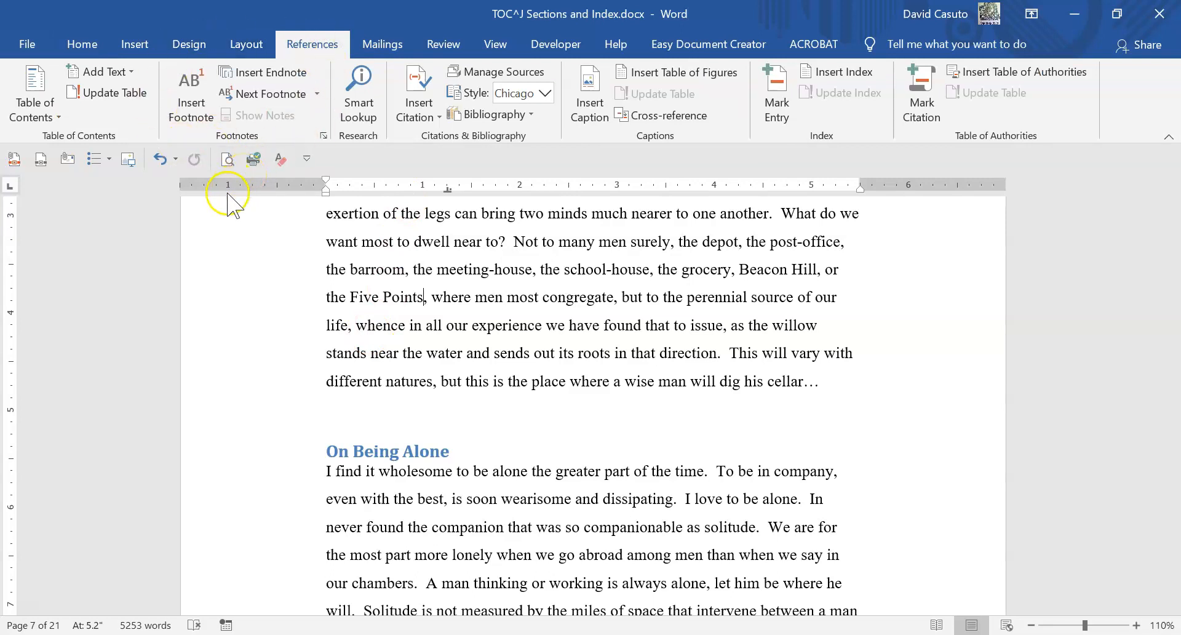
click(198, 108)
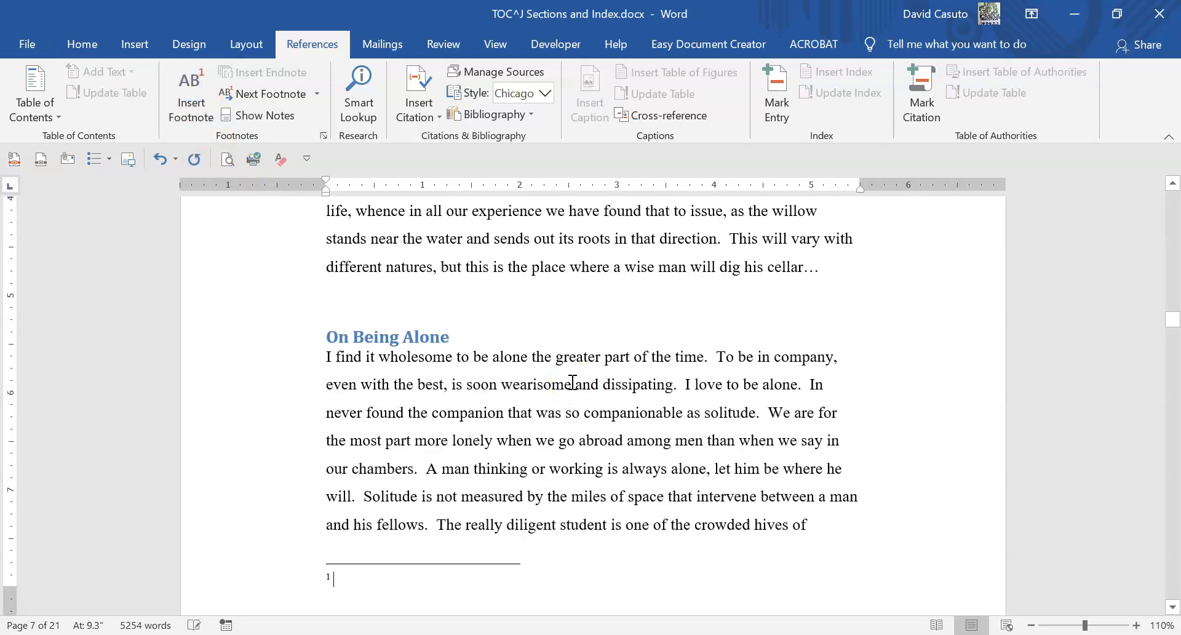
scroll(577, 348, up, 3)
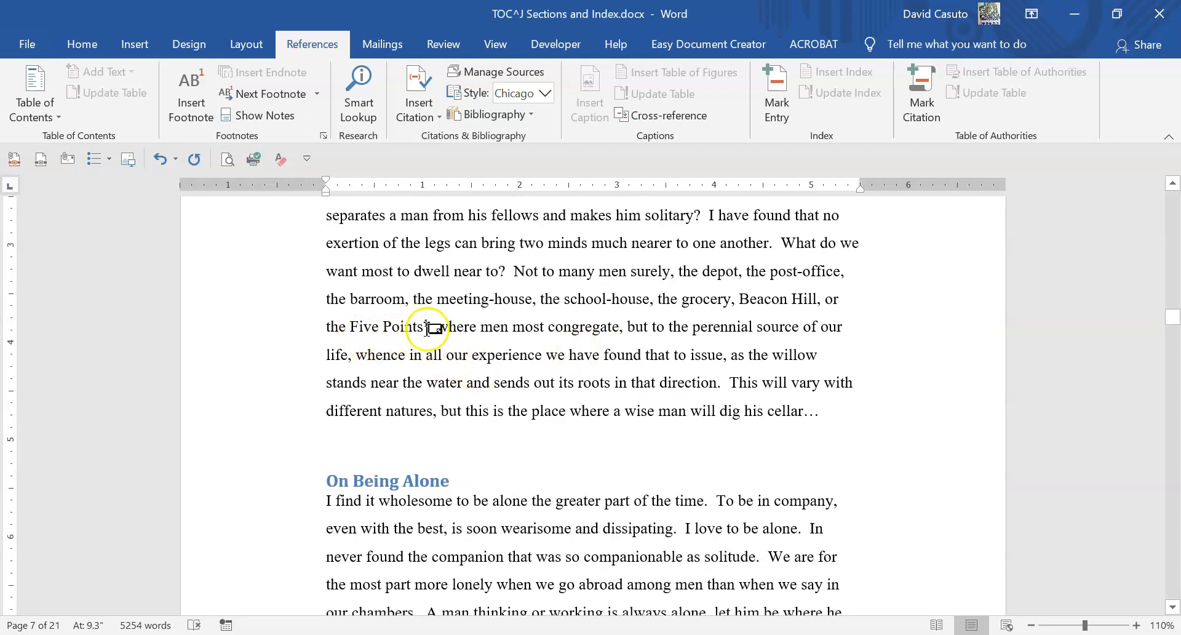
scroll(495, 399, down, 3)
- Enter "A secret society popular in the 1800's" as the text of the Five Points footnote
click(357, 480)
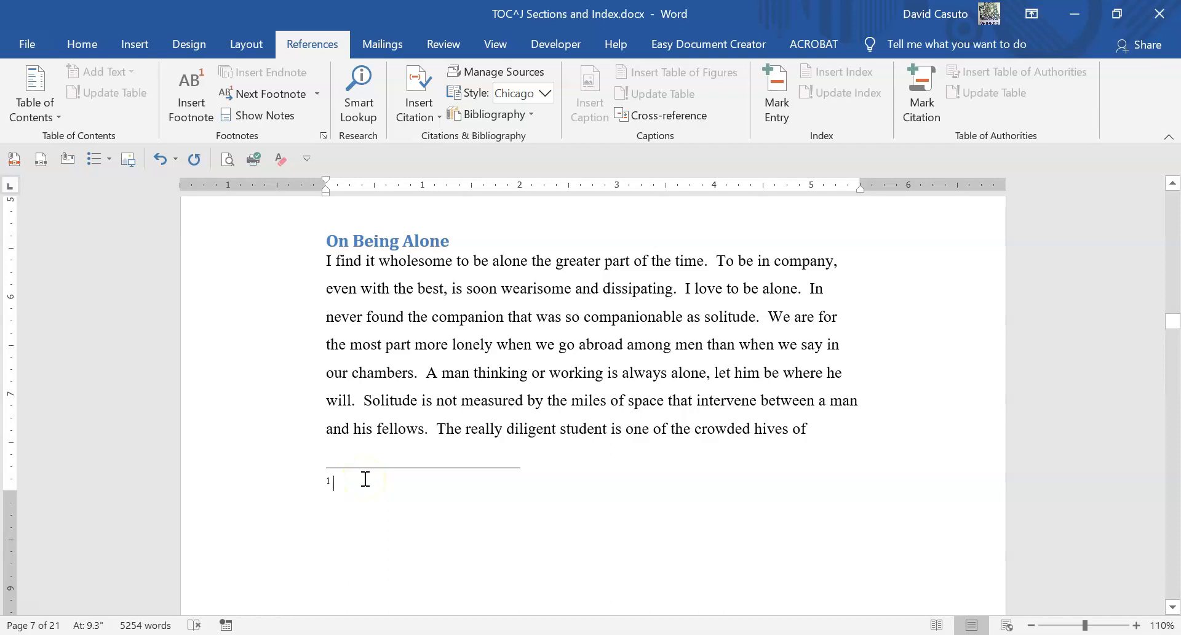
text(A sec)
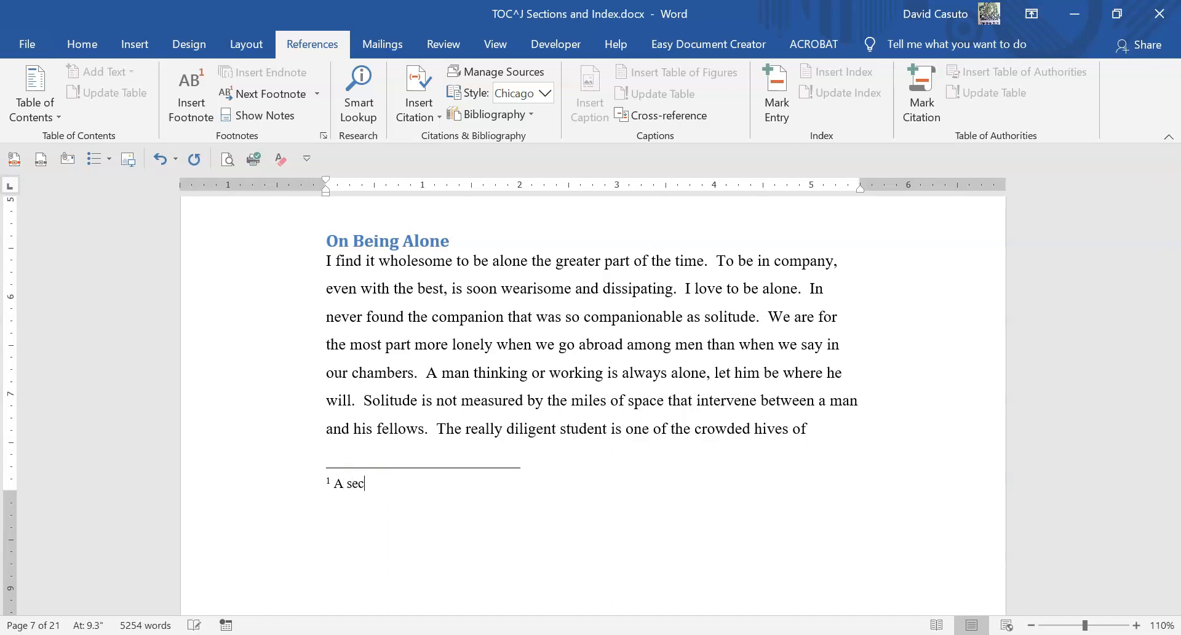
text(ret society popular in )
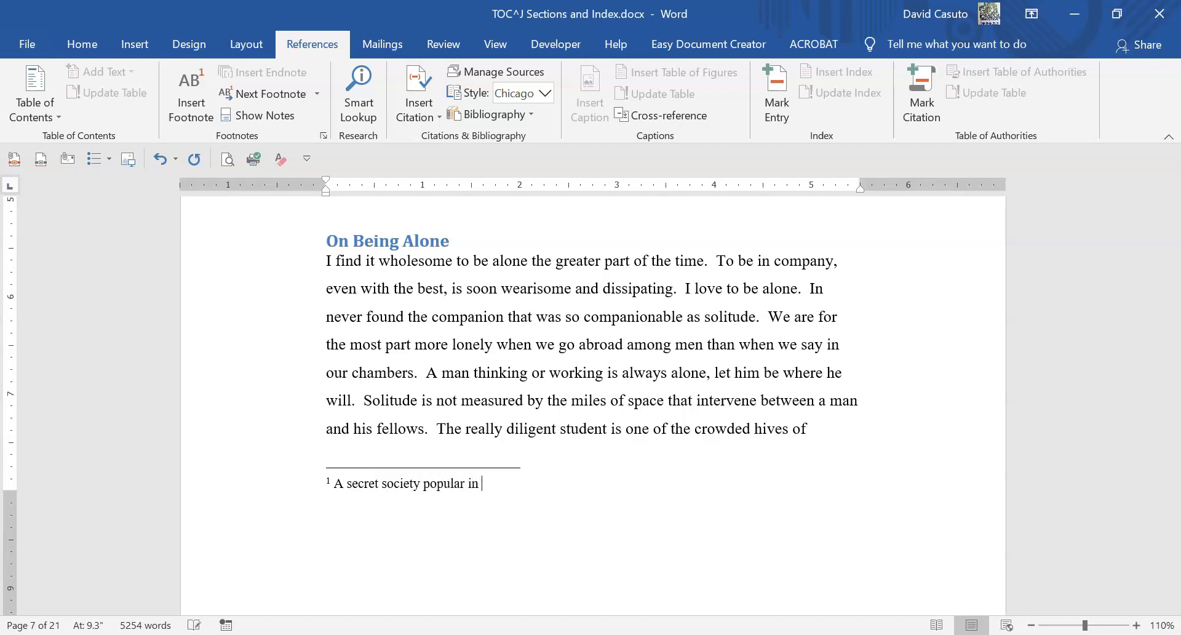
text(the 1800’s)
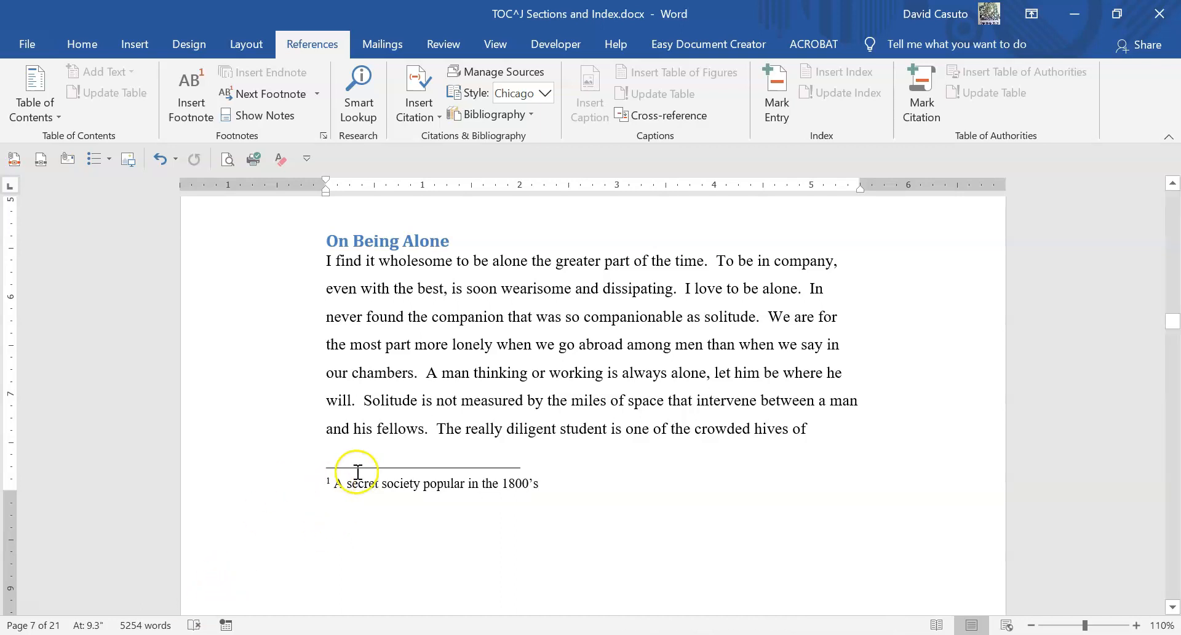
- Insert a footnote directly after the word "solitude" in the On Being Alone section, before the period
scroll(421, 461, up, 3)
scroll(421, 460, up, 2)
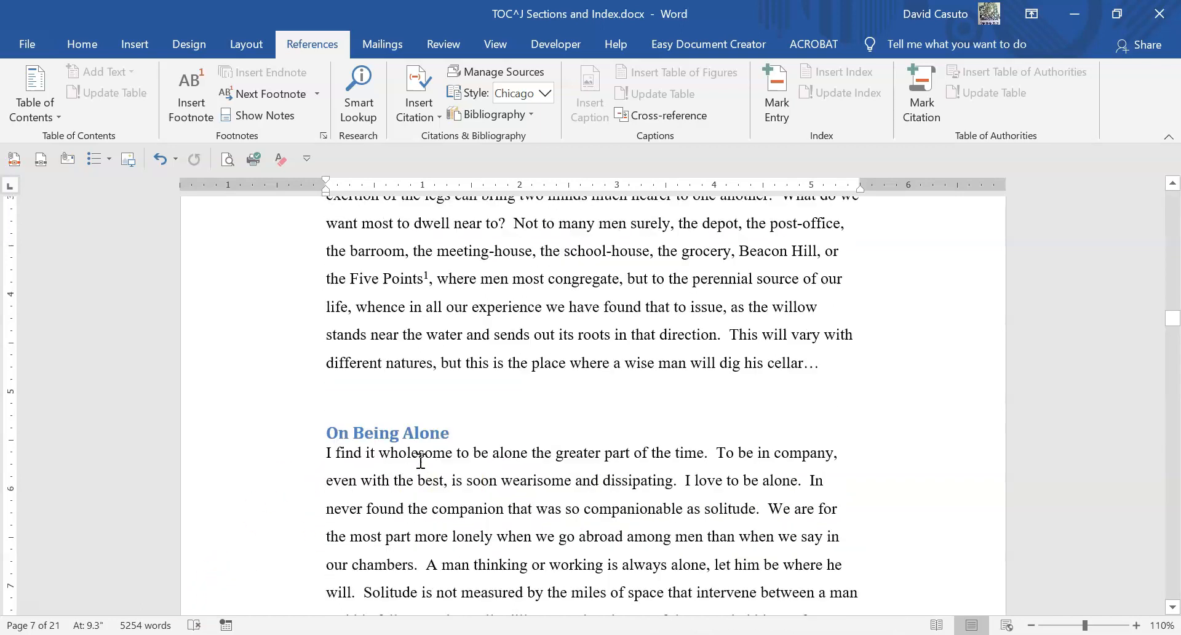
scroll(552, 388, down, 3)
scroll(548, 390, up, 2)
scroll(548, 390, down, 2)
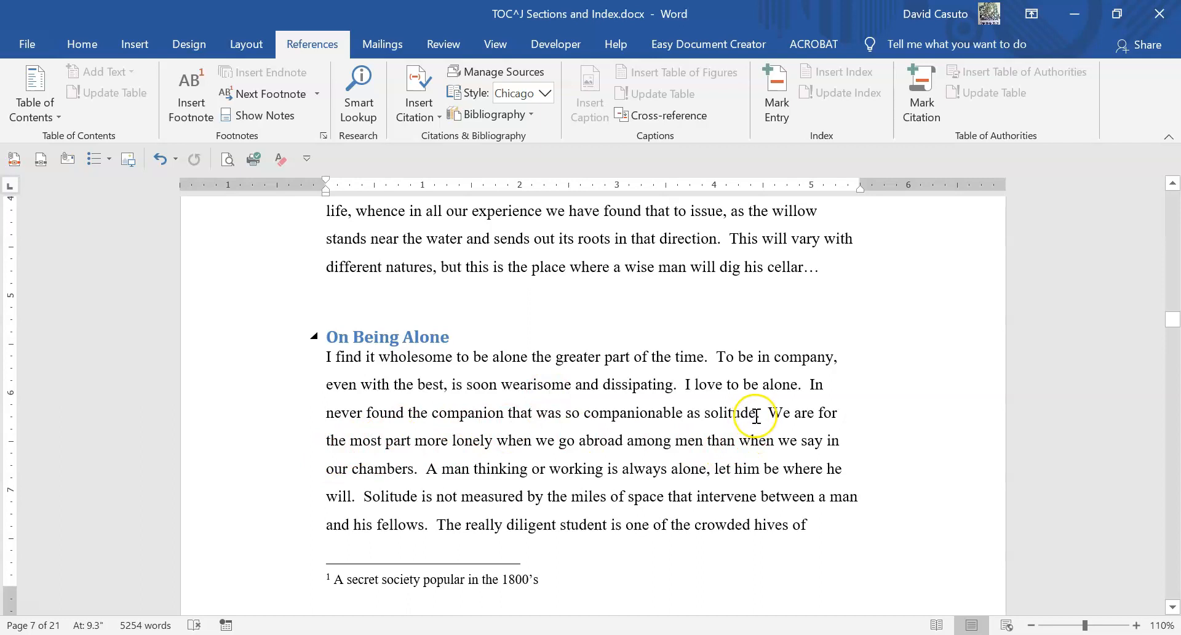
click(751, 417)
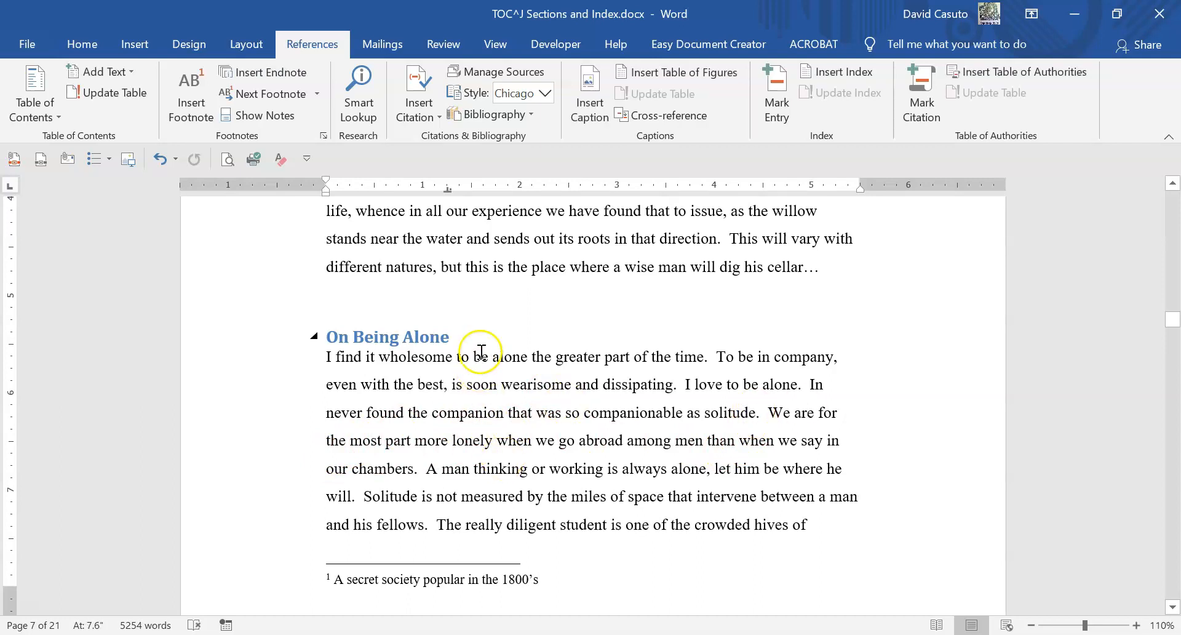
click(194, 98)
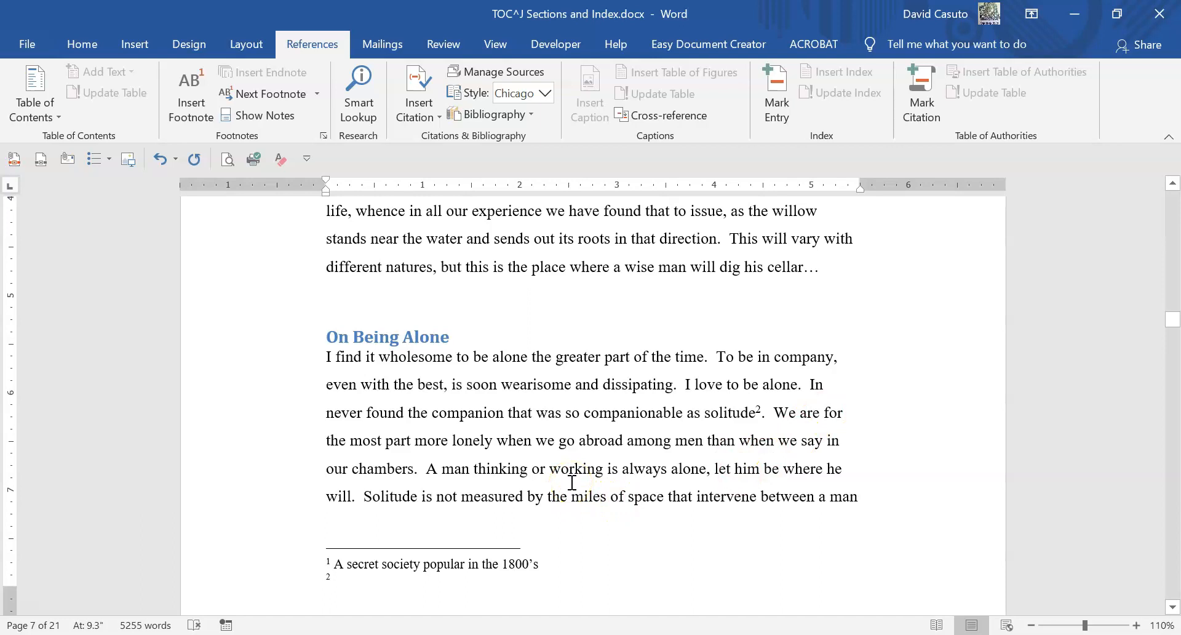
- Enter "Although he spent time alone, he was by no means antisocial" as the text of the solitude footnote
text(Alth)
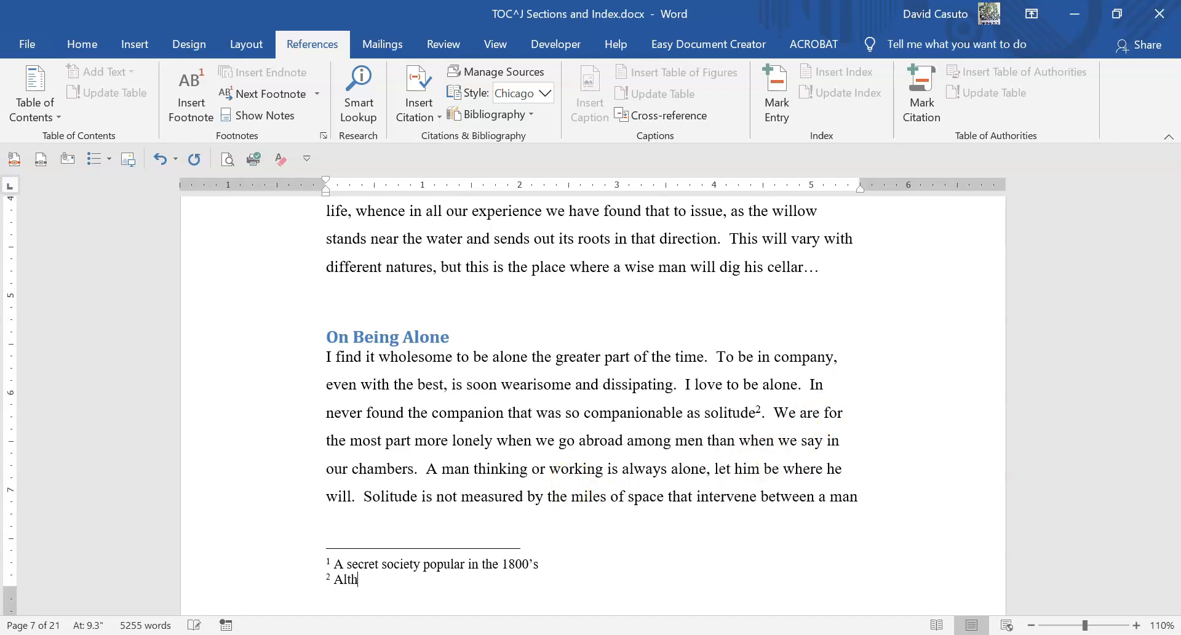
text(ough he spent time )
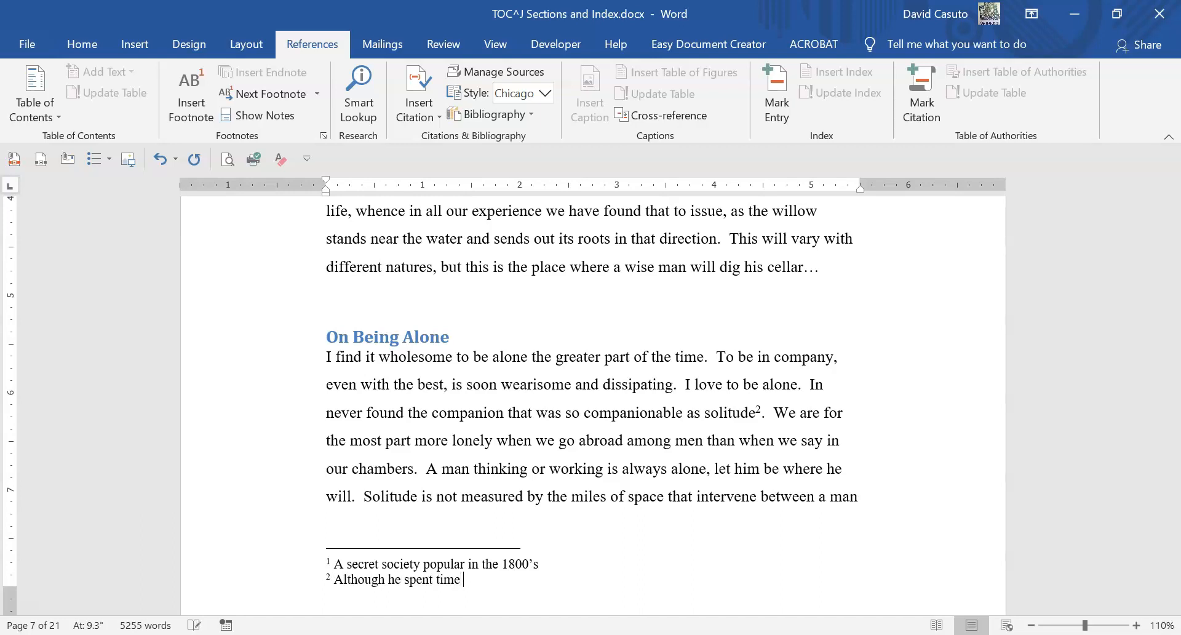
text(alone, he was by no men)
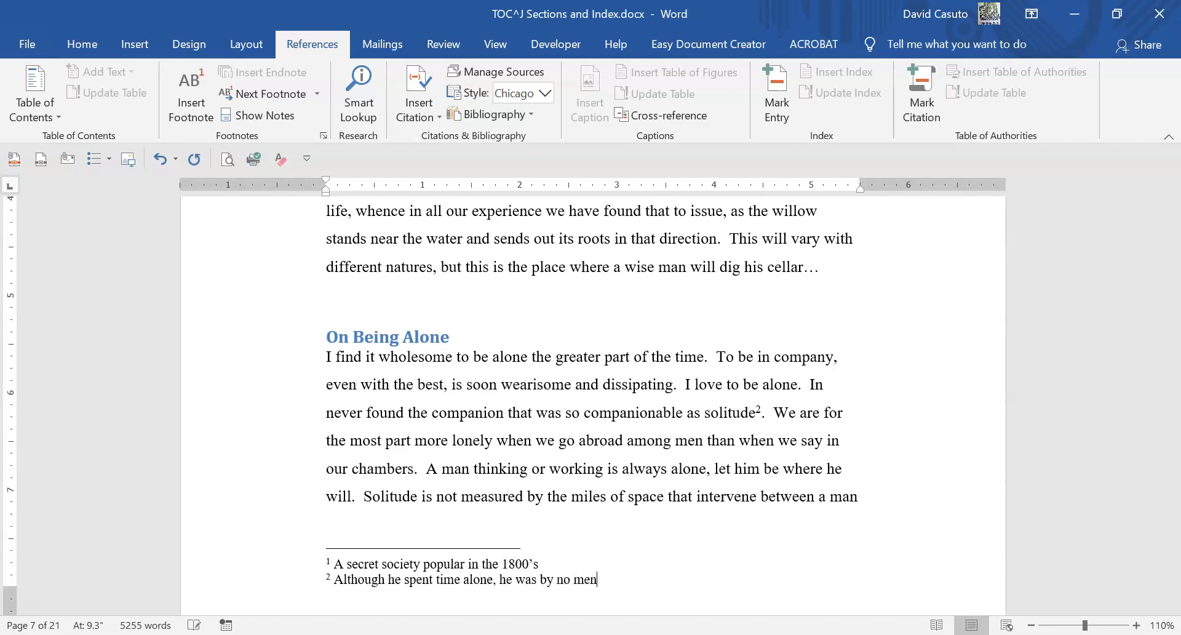
text(ans antii)
text(cial)
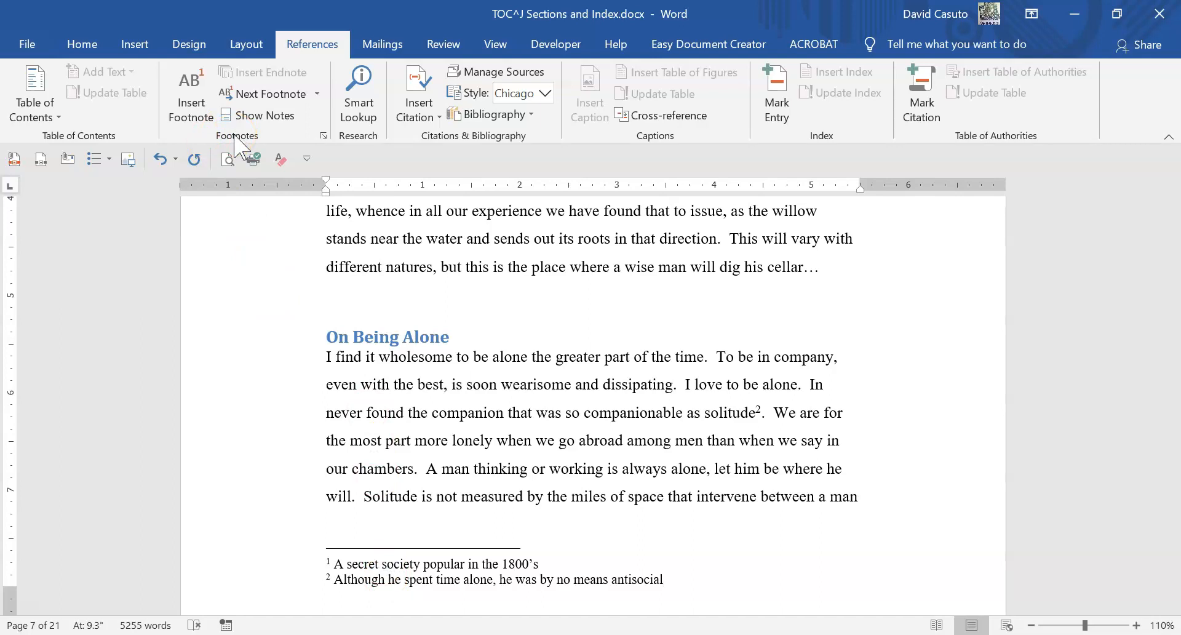
- Change the footnote number format to i, ii, iii, … for this section, keeping footnotes at the bottom of the page
click(325, 135)
drag(543, 119, 472, 92)
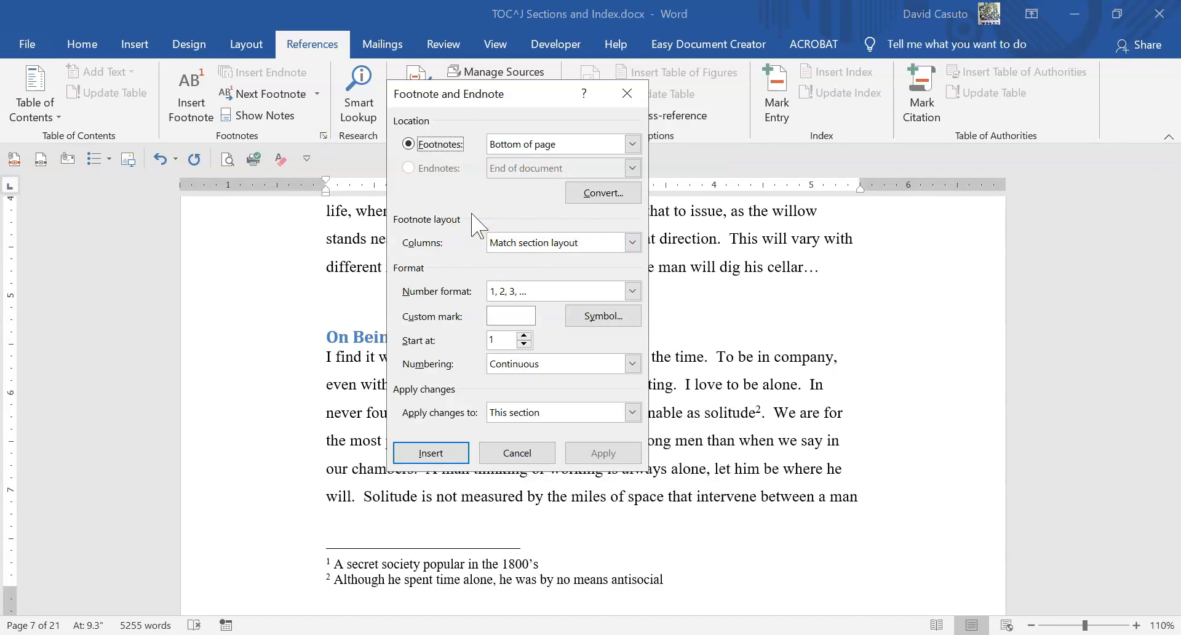
click(435, 144)
click(630, 144)
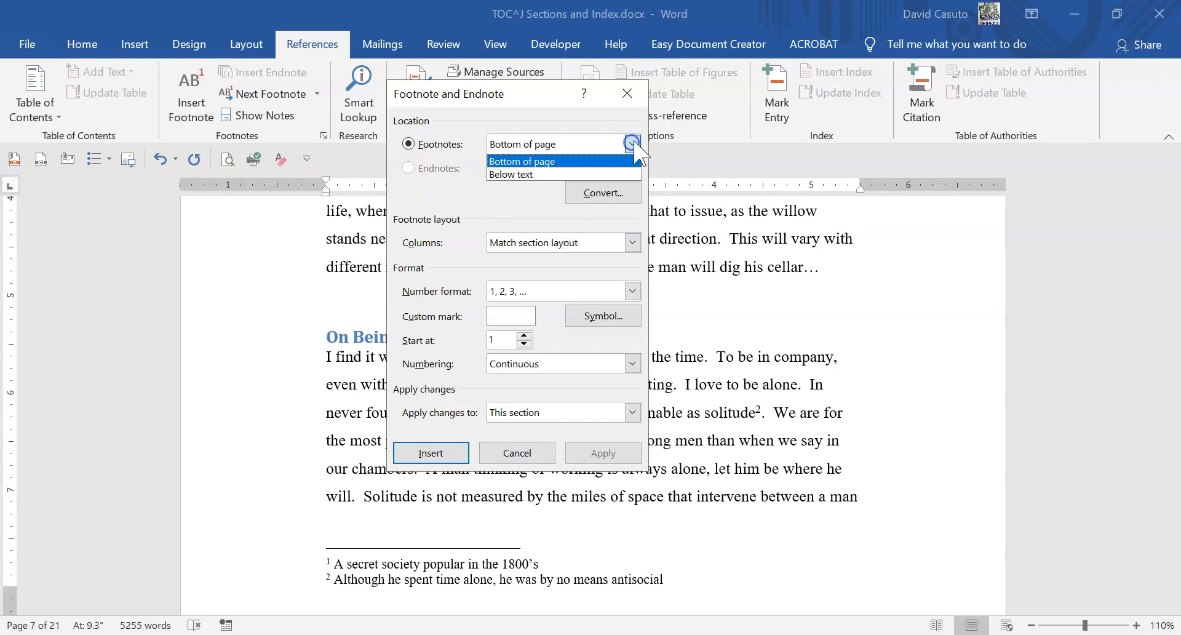
click(512, 112)
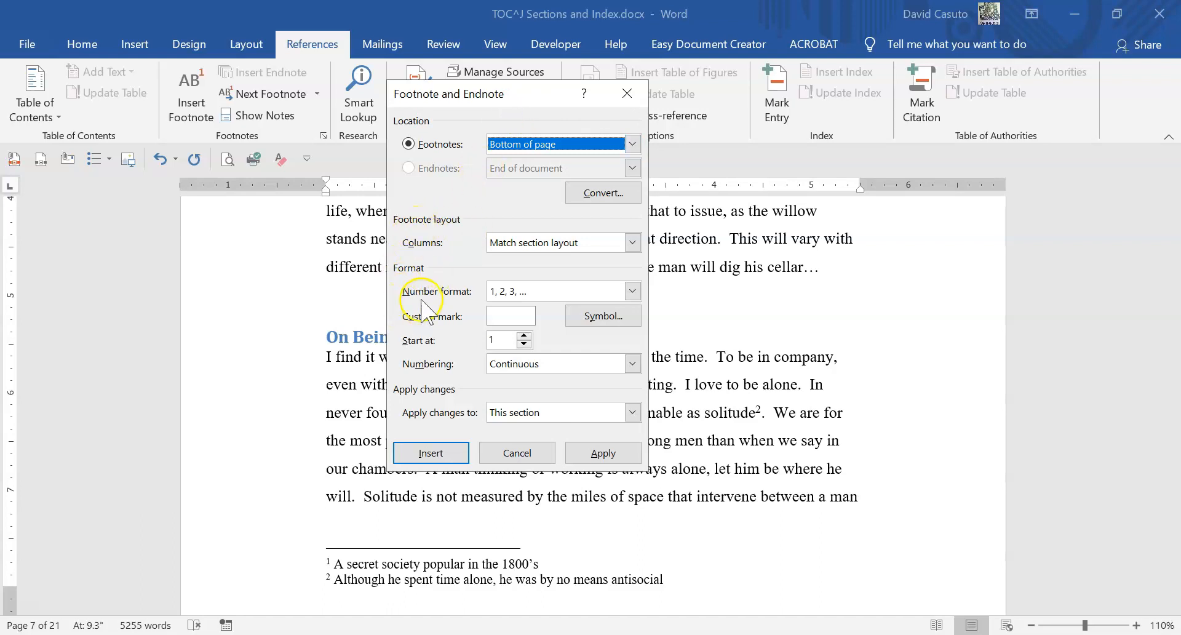
click(633, 291)
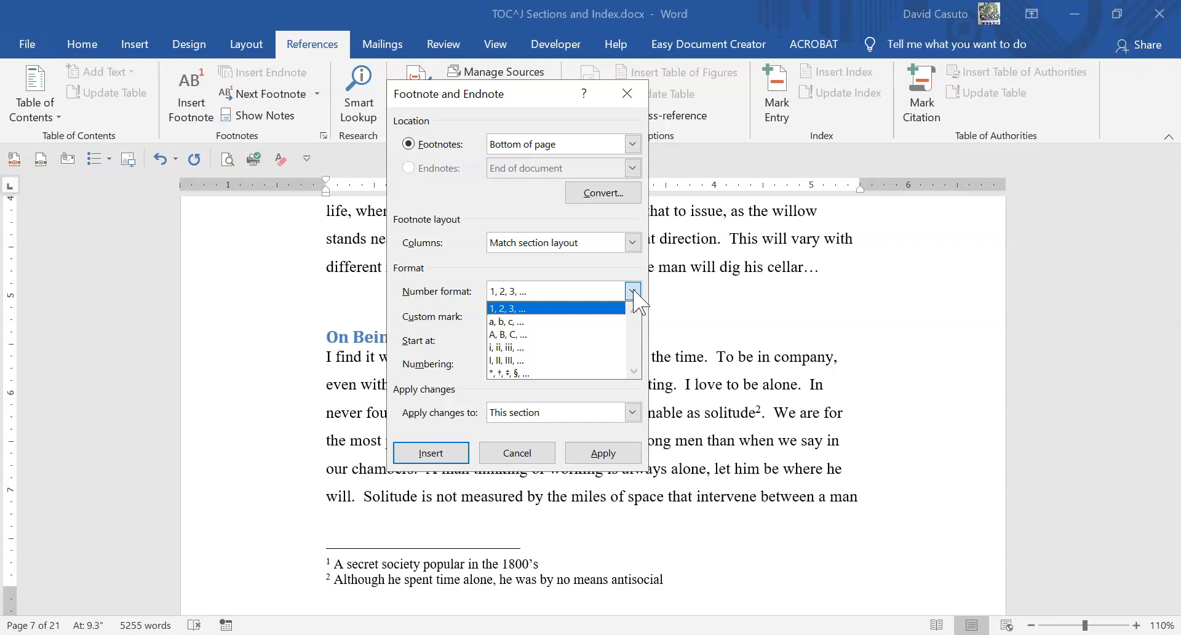
click(544, 348)
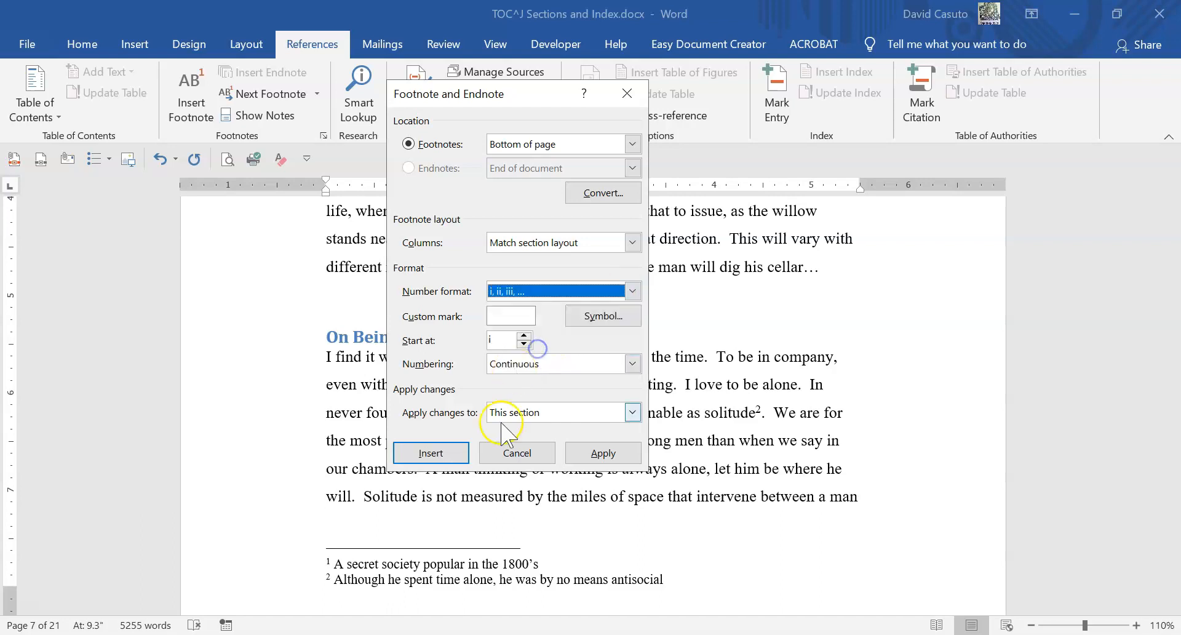
click(604, 453)
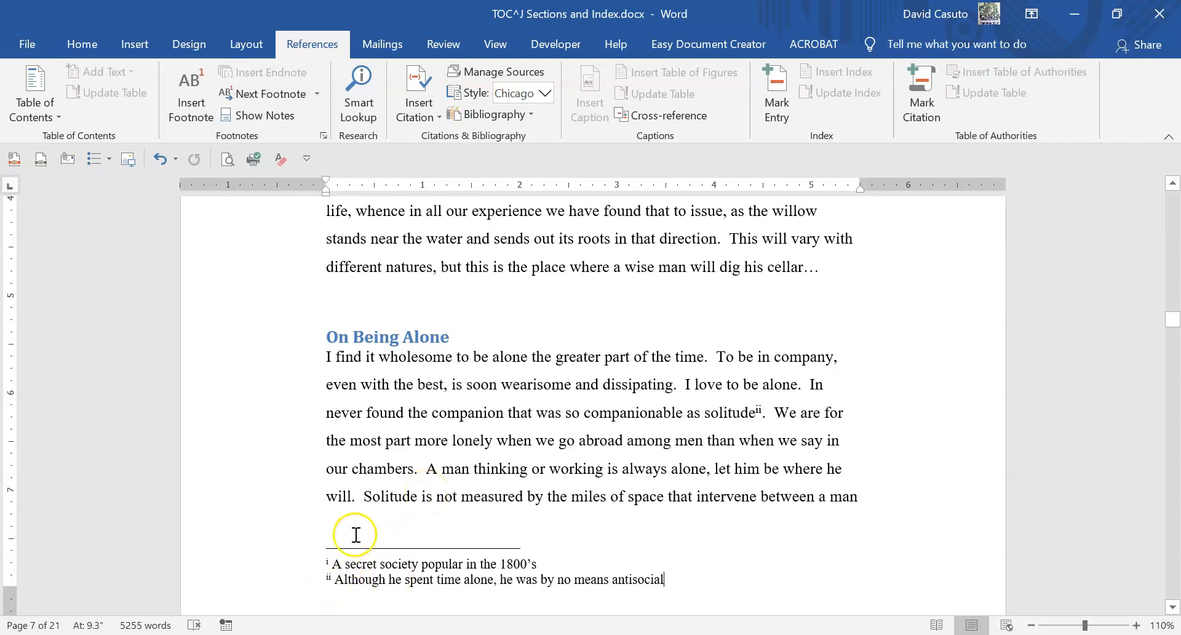
- Check the footnote and endnote options, including note conversion, and close them without changes
click(322, 135)
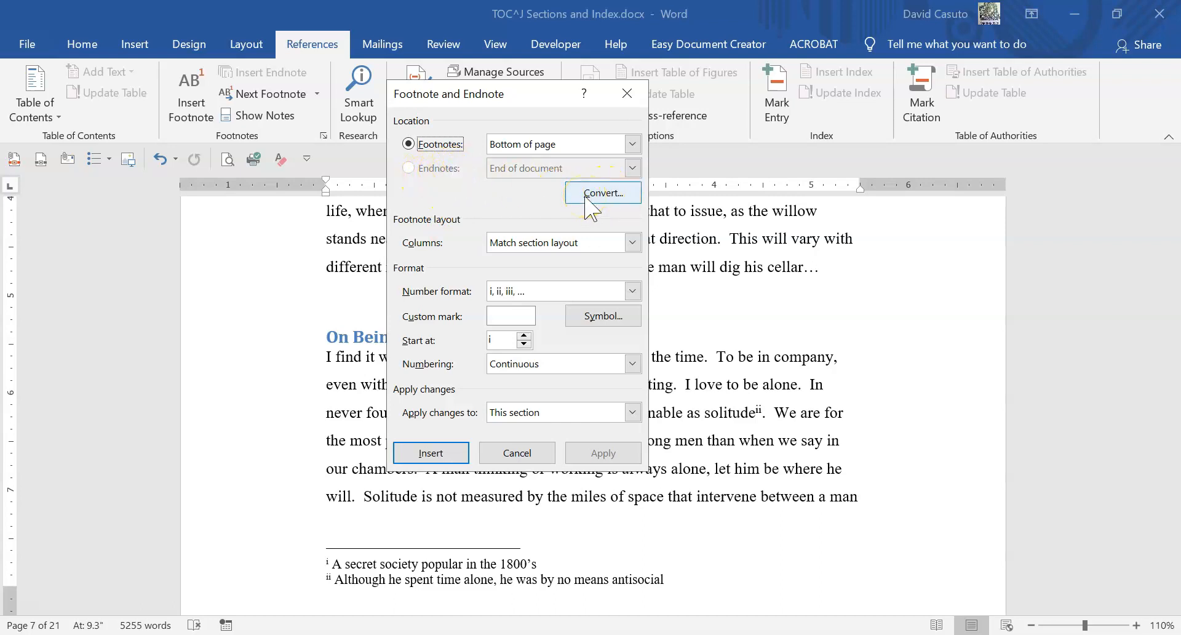
click(519, 451)
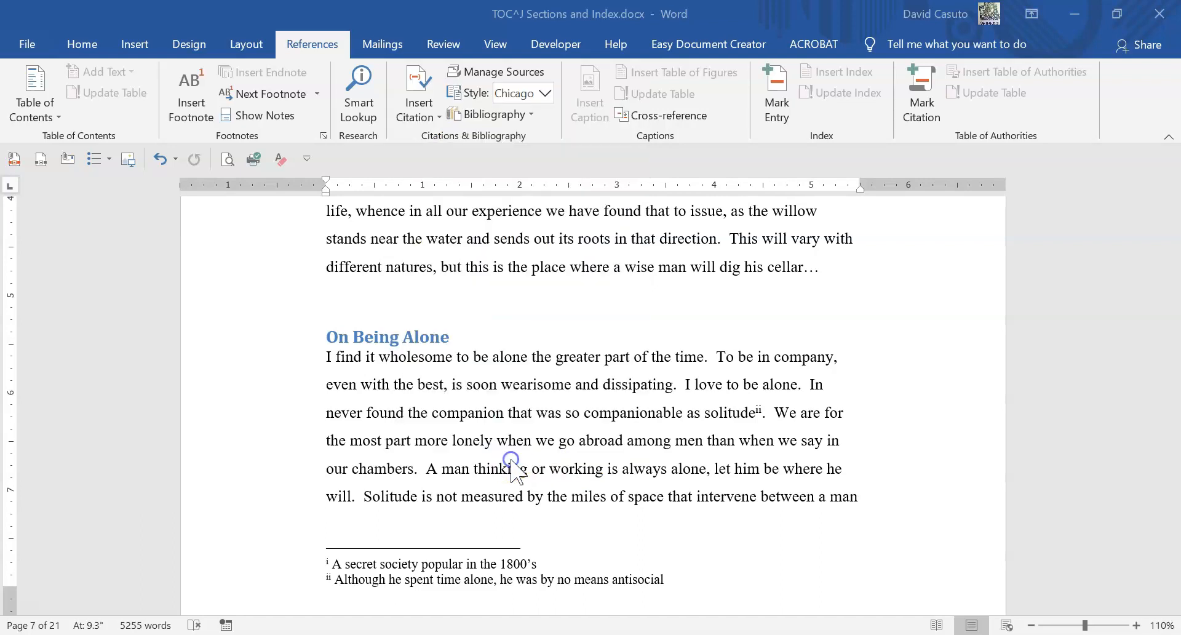
- Insert an endnote directly after "Cambridge College" in the On Being Alone section
scroll(514, 446, down, 8)
scroll(527, 444, down, 1)
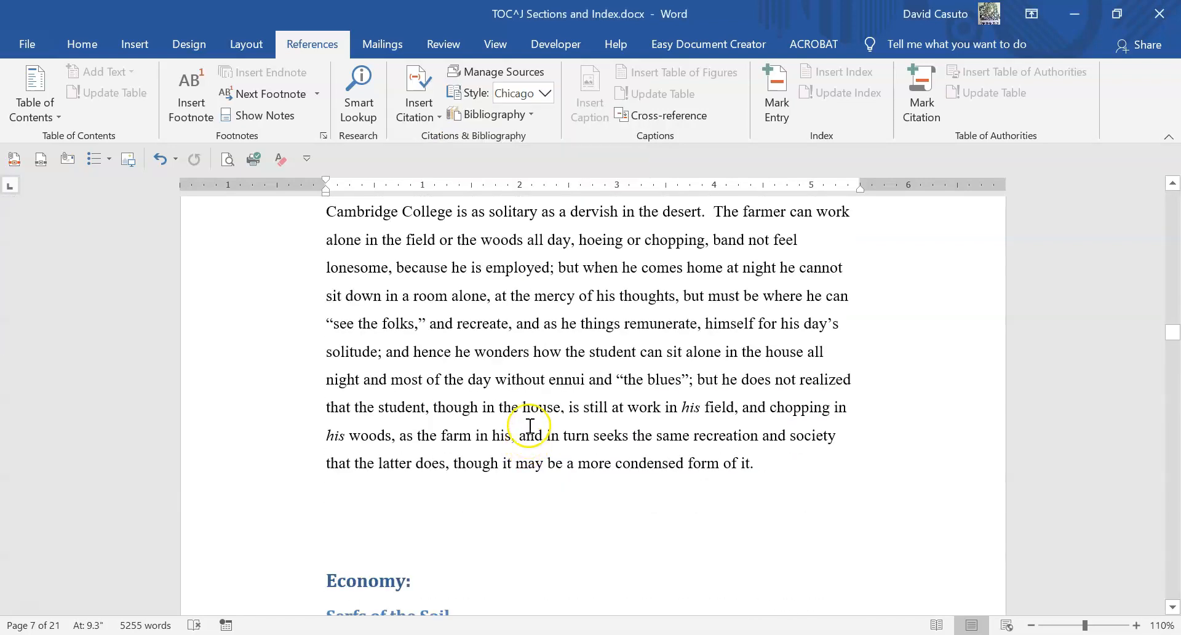
scroll(492, 369, up, 1)
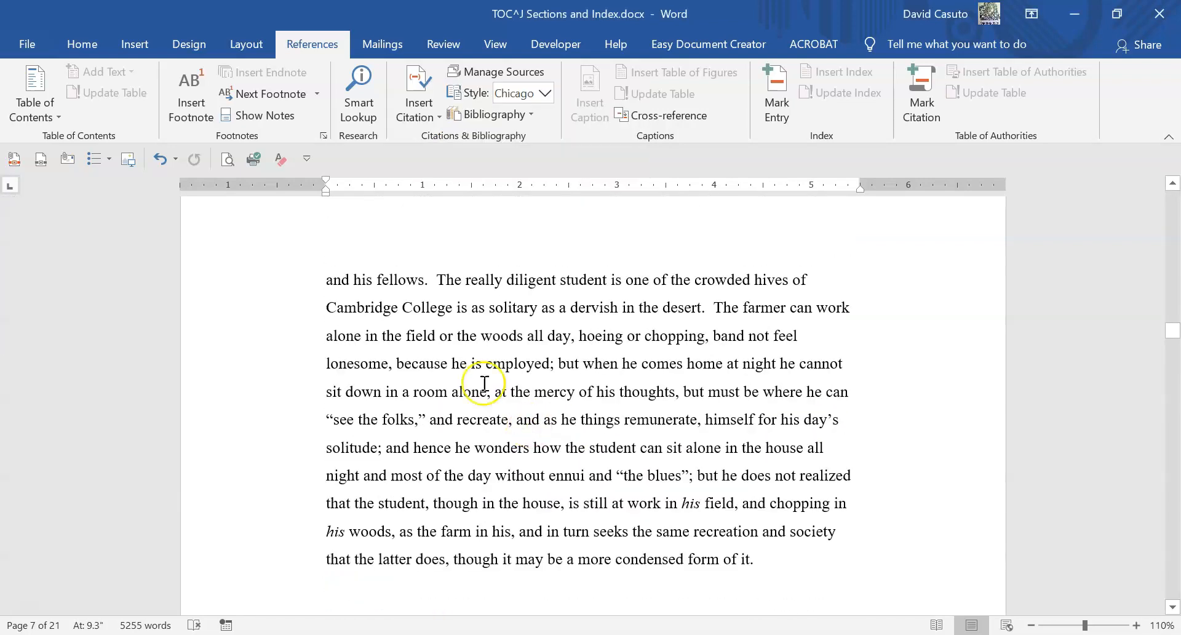
click(457, 307)
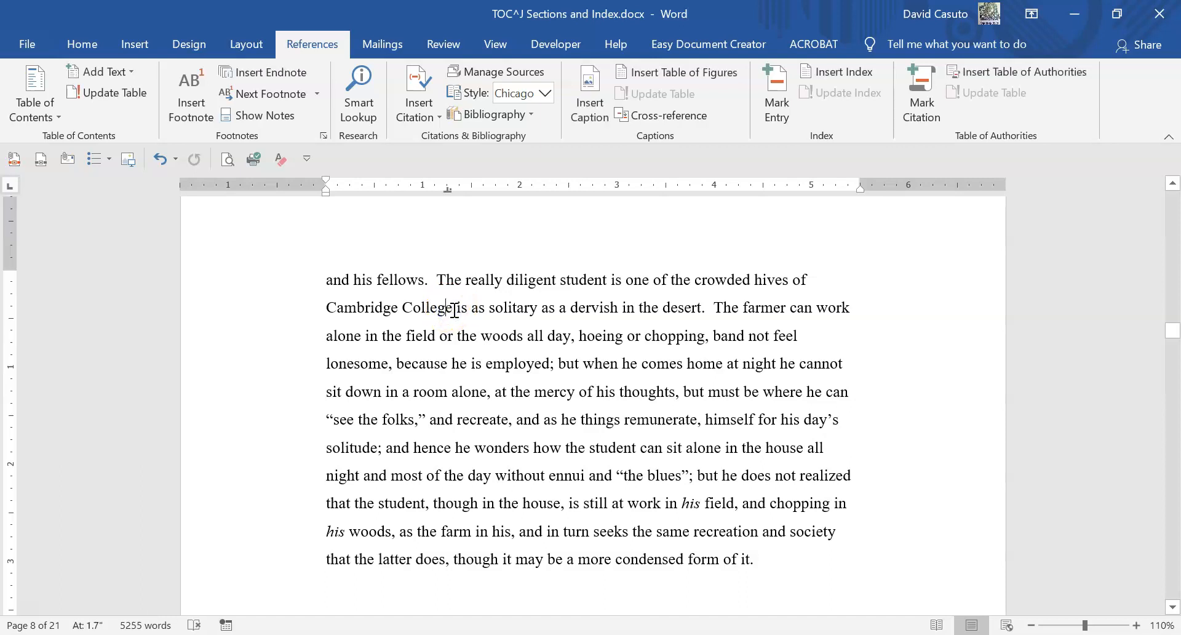
click(257, 73)
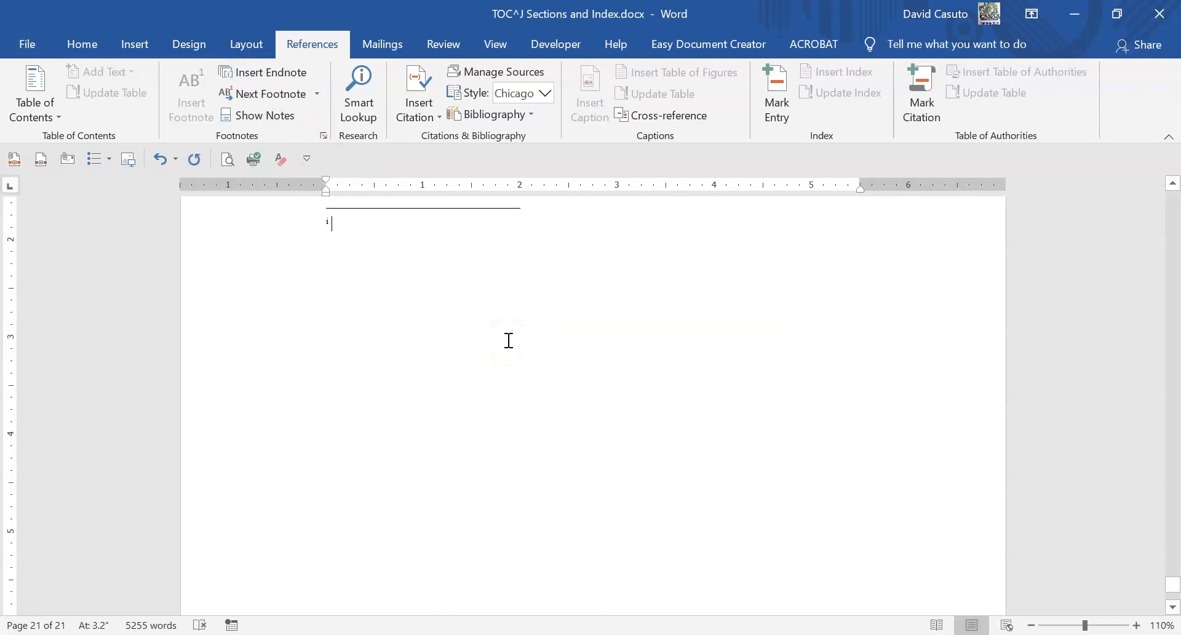
- Enter "Thoreau's alma mater" as the text of the Cambridge College endnote
text(Thoreau)
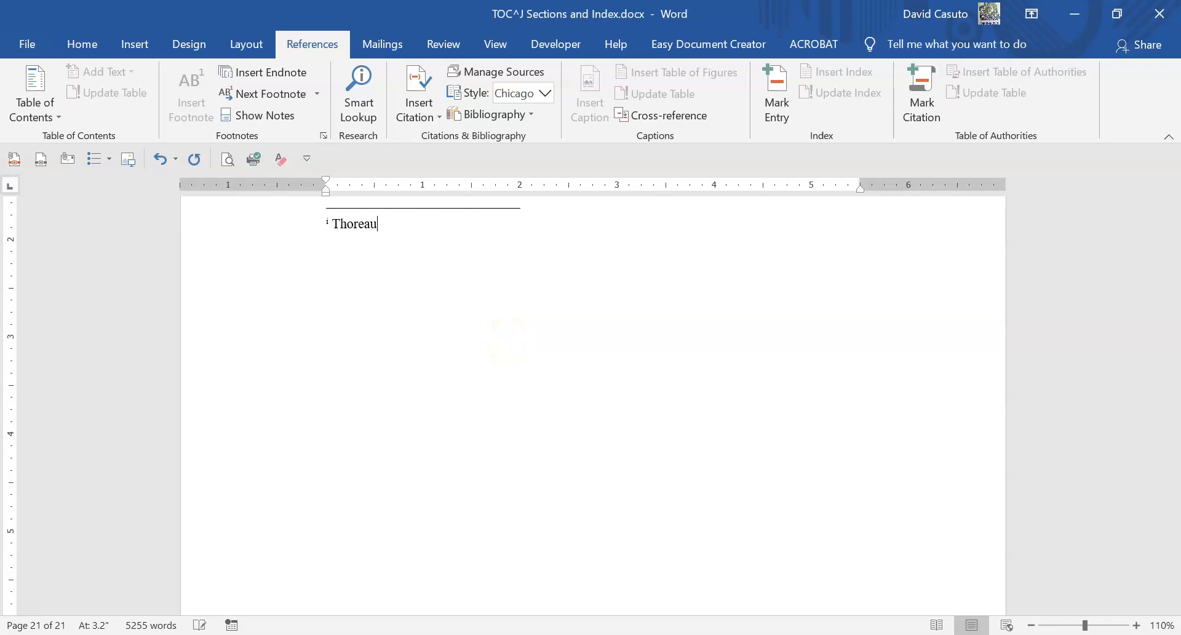
text('s alma mater)
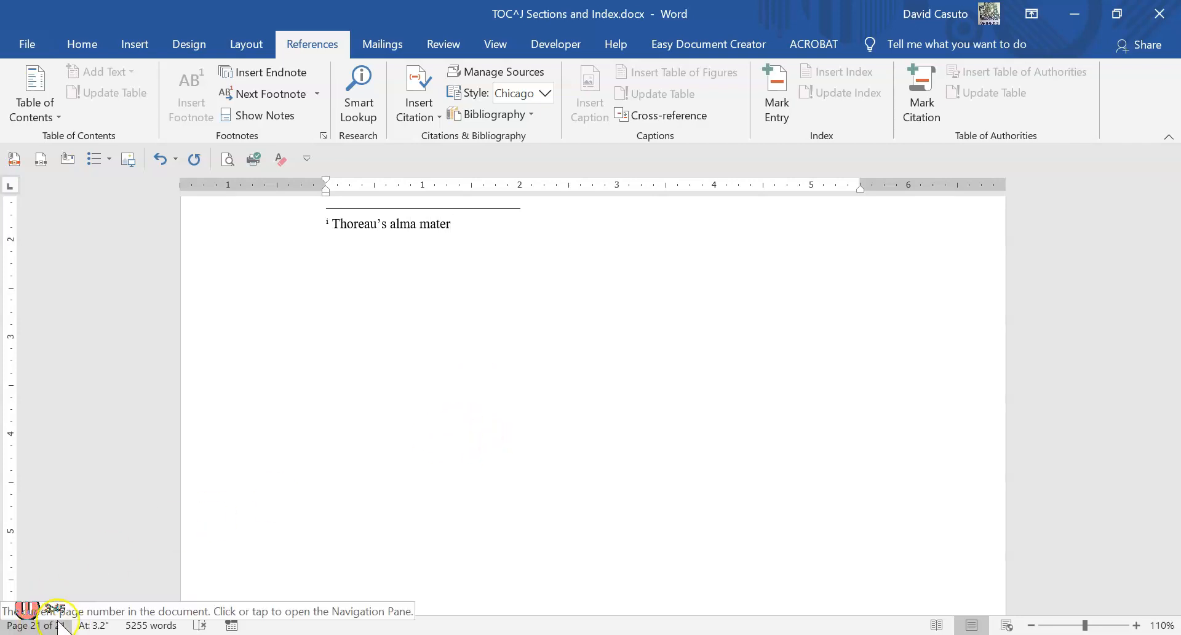
- Insert an endnote directly after the surname following "Mr." in the second paragraph of the Jan 5 entry
scroll(449, 388, up, 3)
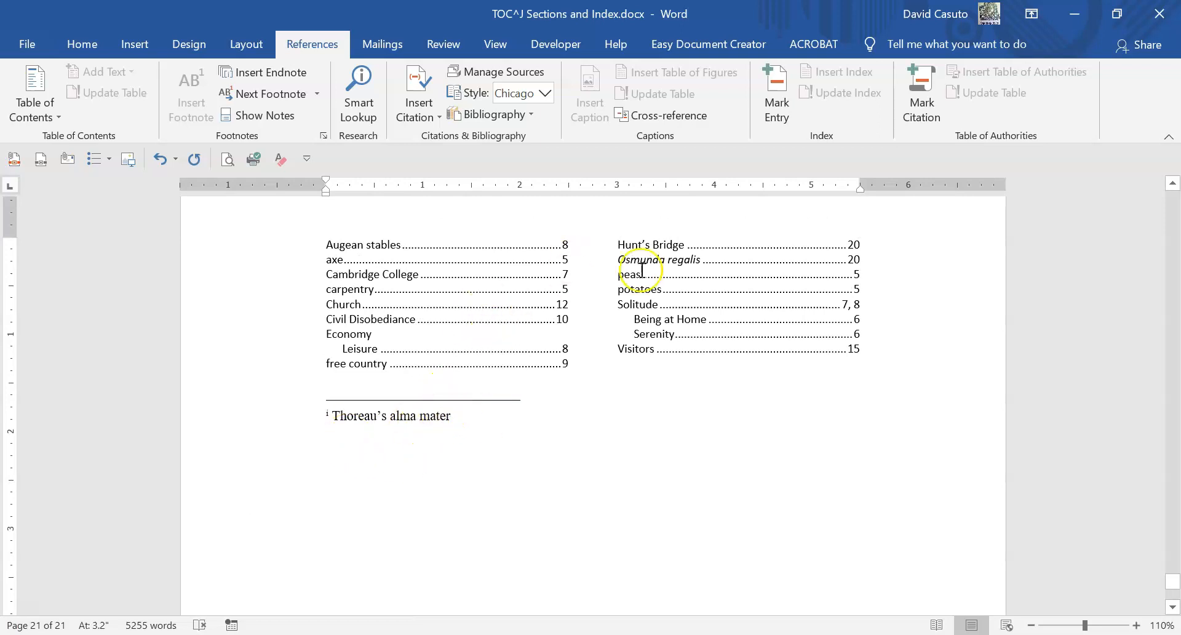
scroll(467, 369, down, 1)
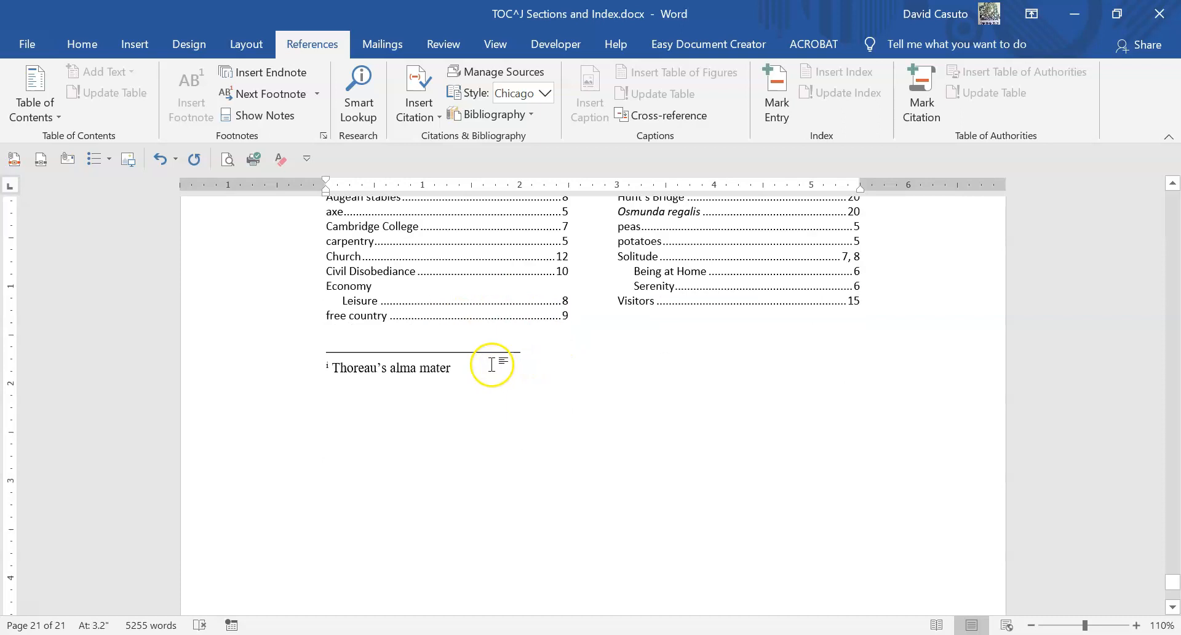
scroll(374, 376, down, 1)
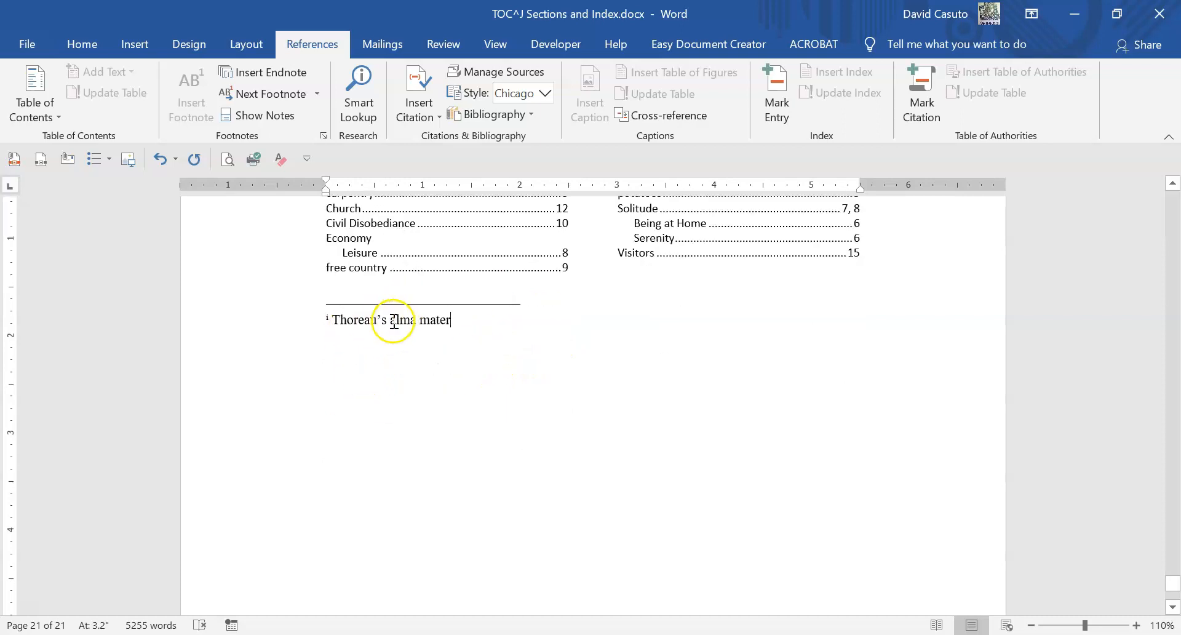
scroll(546, 311, up, 15)
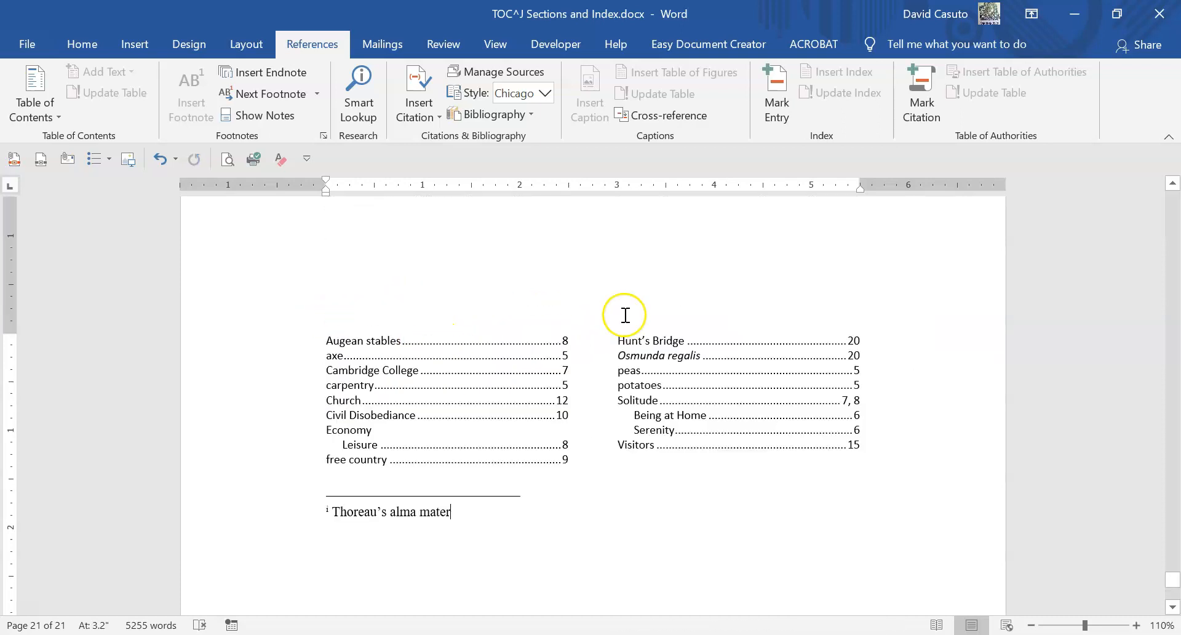
scroll(614, 326, up, 3)
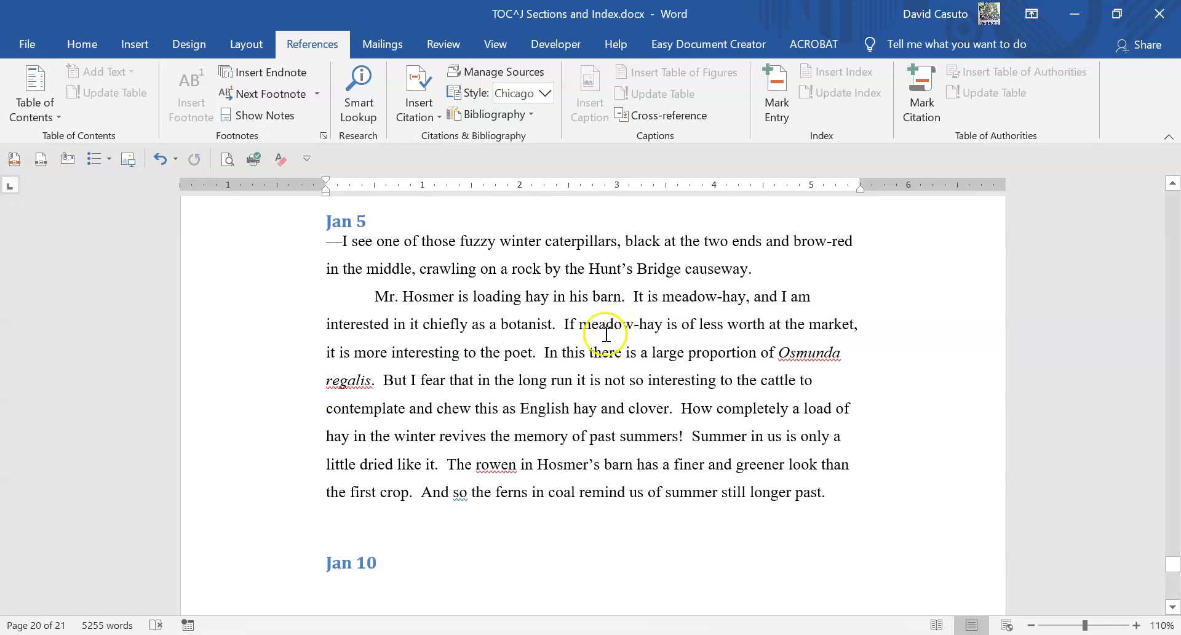
scroll(591, 338, up, 1)
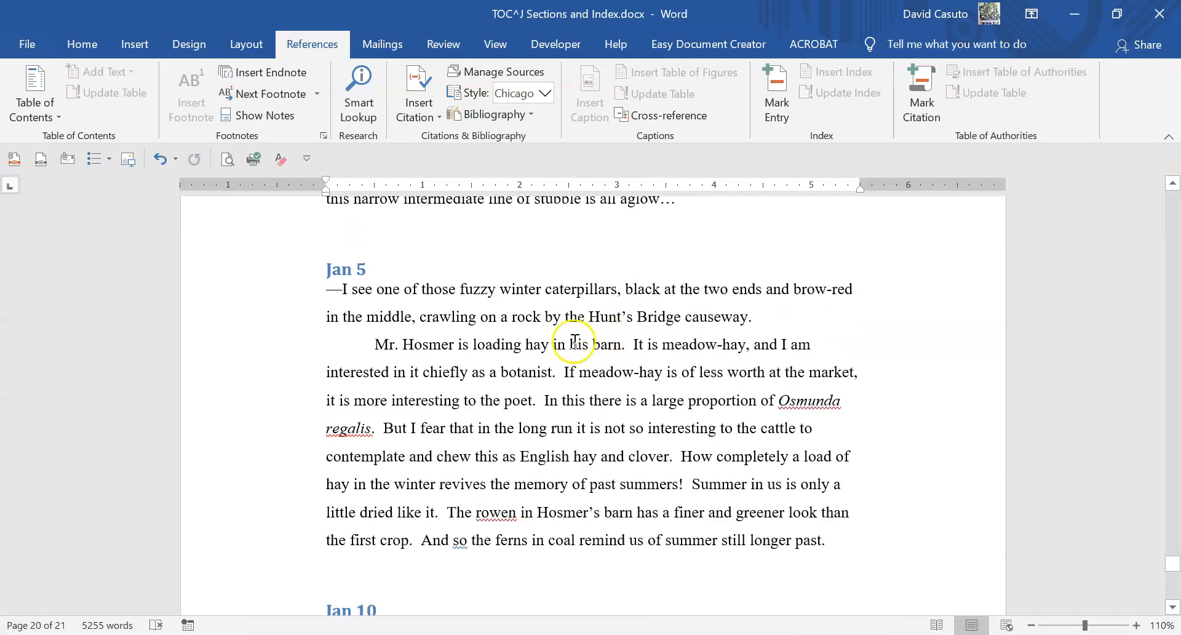
click(453, 343)
click(263, 72)
scroll(394, 259, up, 3)
scroll(408, 282, down, 1)
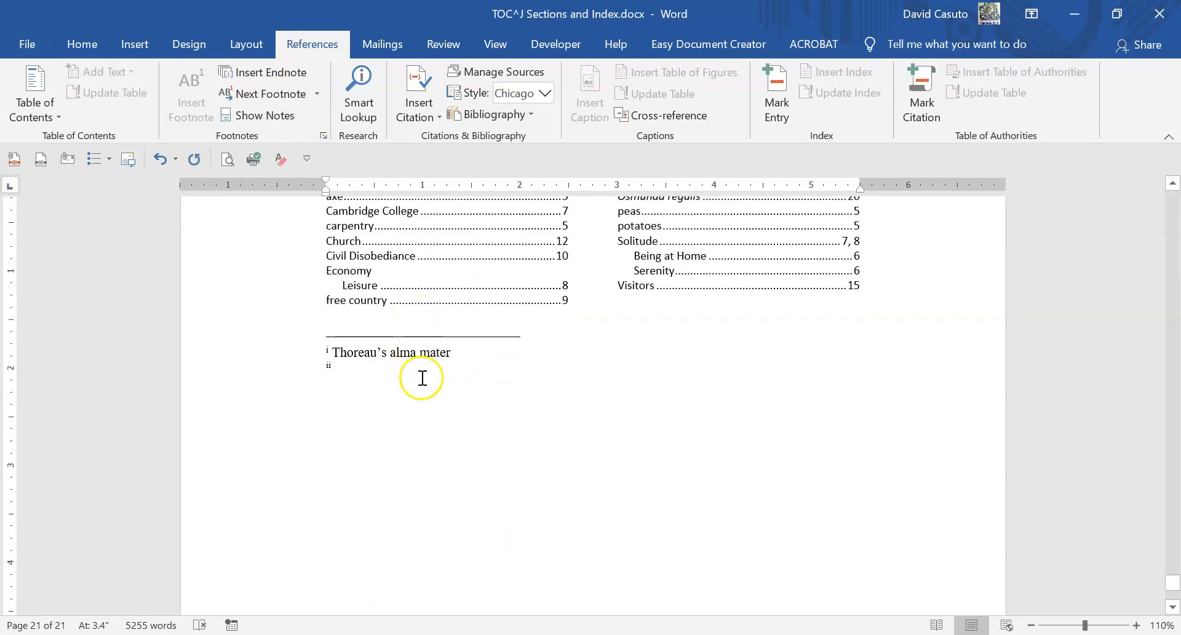
- Enter "Thoreau's farmer and neighbor since he was a child" as the text of the Jan 5 endnote
text(TH)
key(BackSpace)
text(hor)
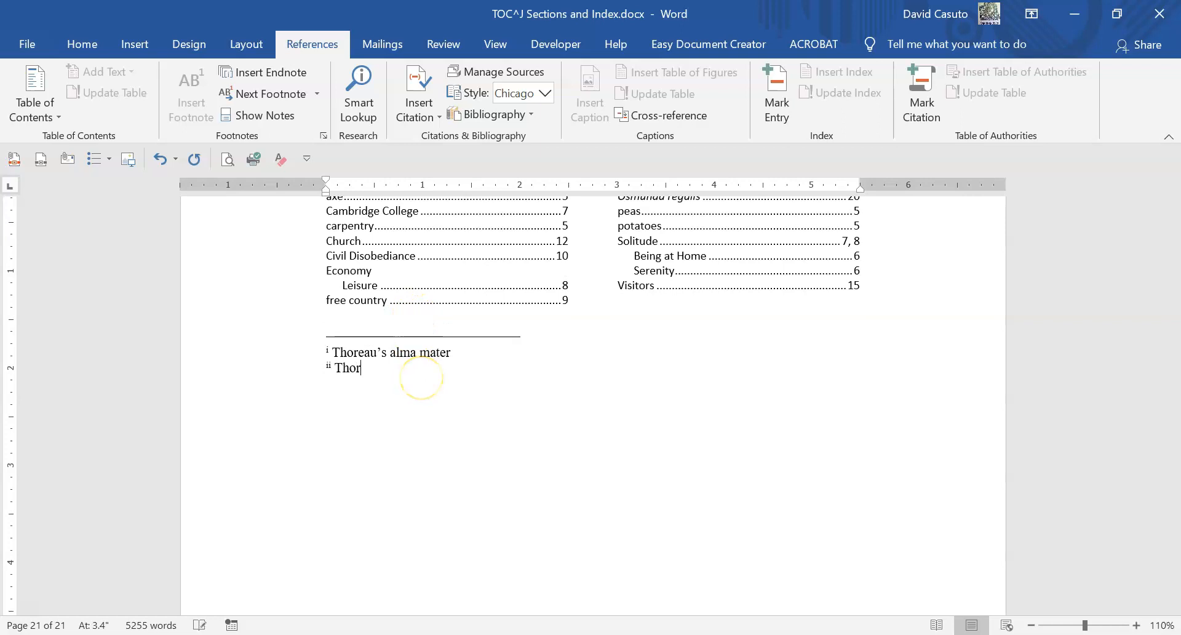
text(eau)
key(BackSpace)
key(BackSpace)
text(eau')
text(s farmer an)
text(d neighbor)
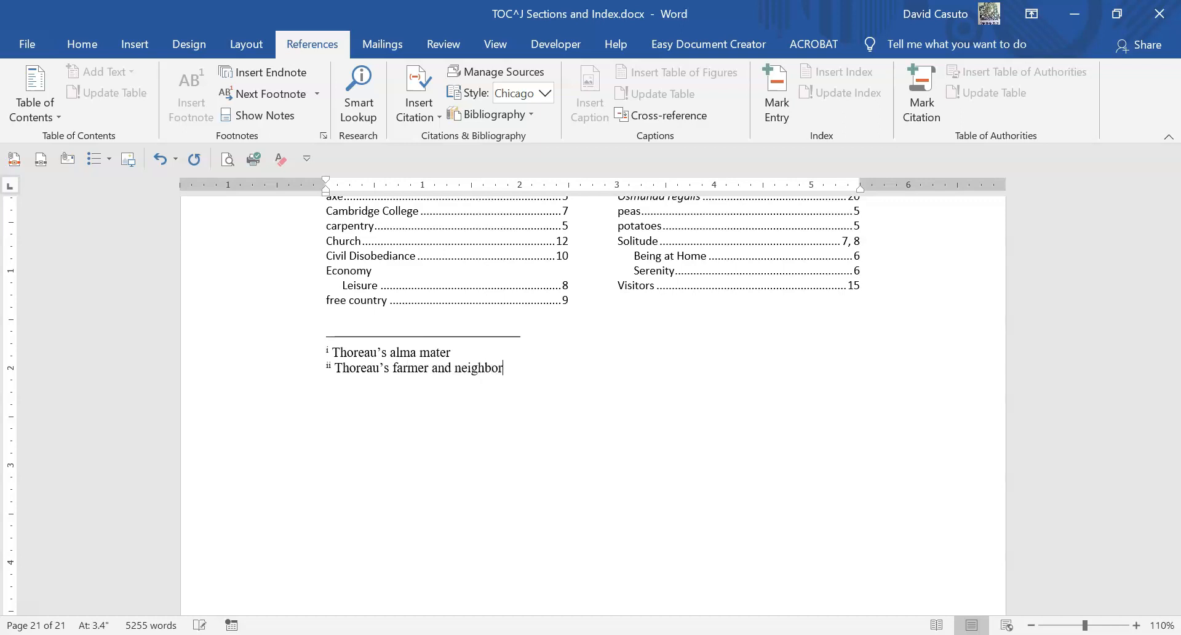
text( since he was a child)
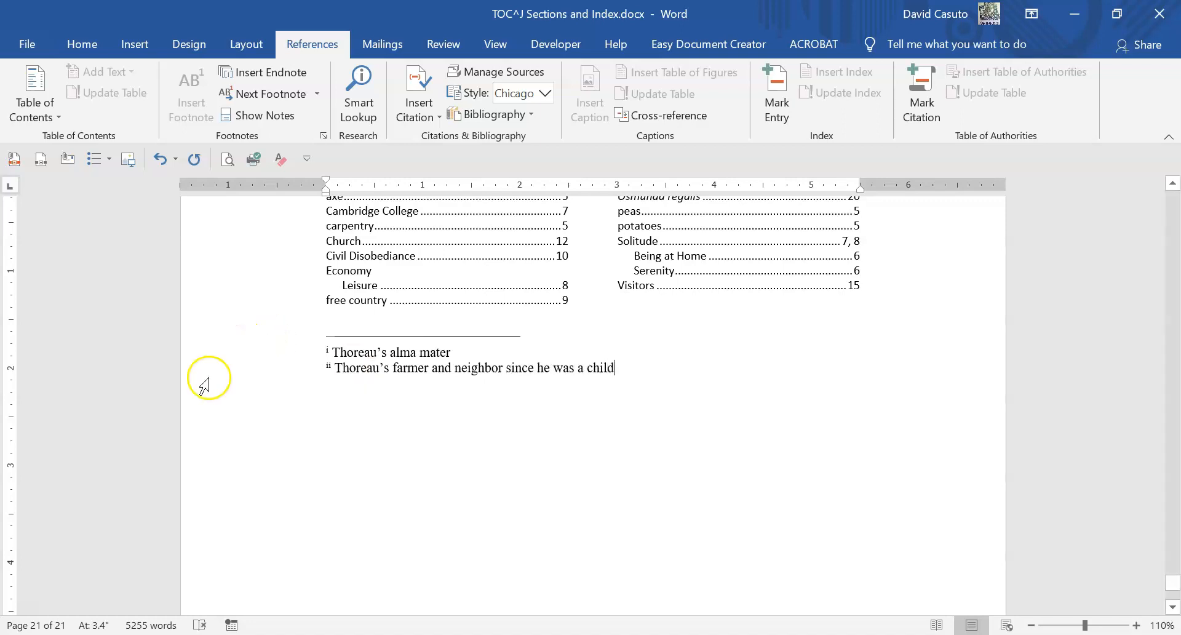
- Change the endnote number format to 1, 2, 3, … for this section, keeping endnotes at the end of the document
click(323, 136)
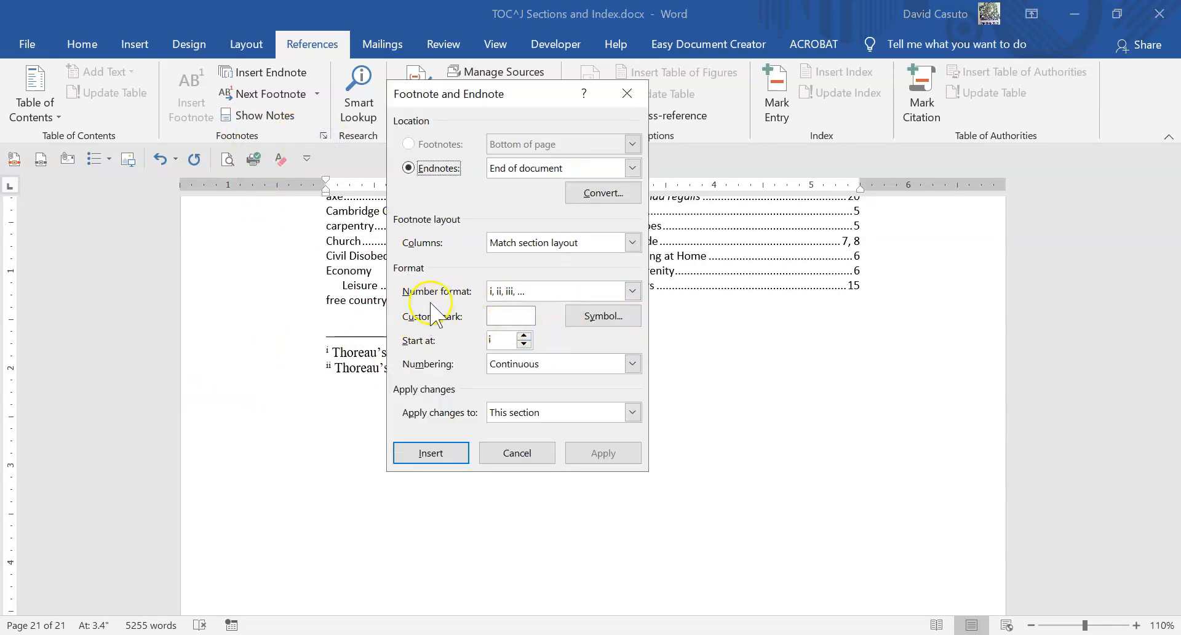
click(635, 291)
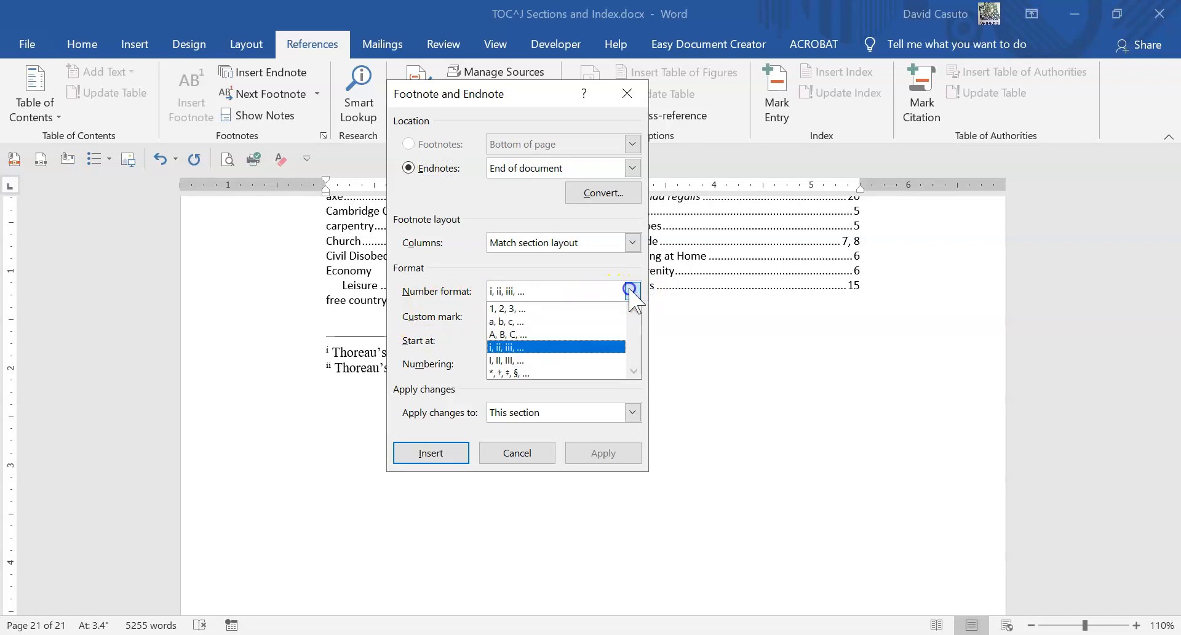
click(538, 308)
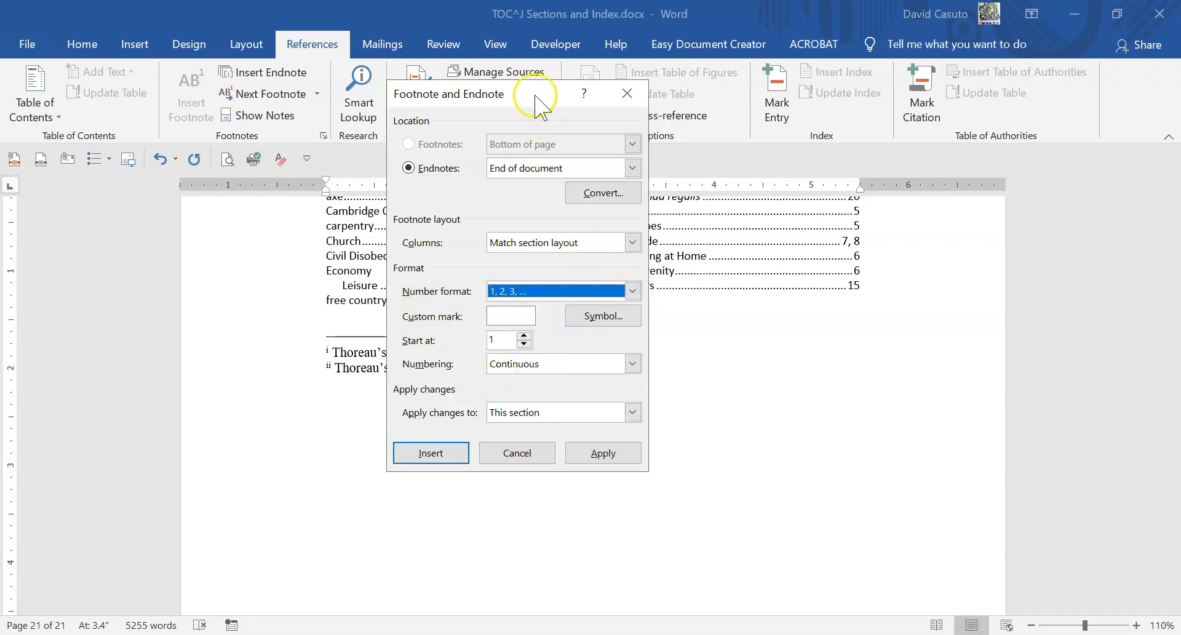
drag(459, 98, 636, 108)
click(793, 465)
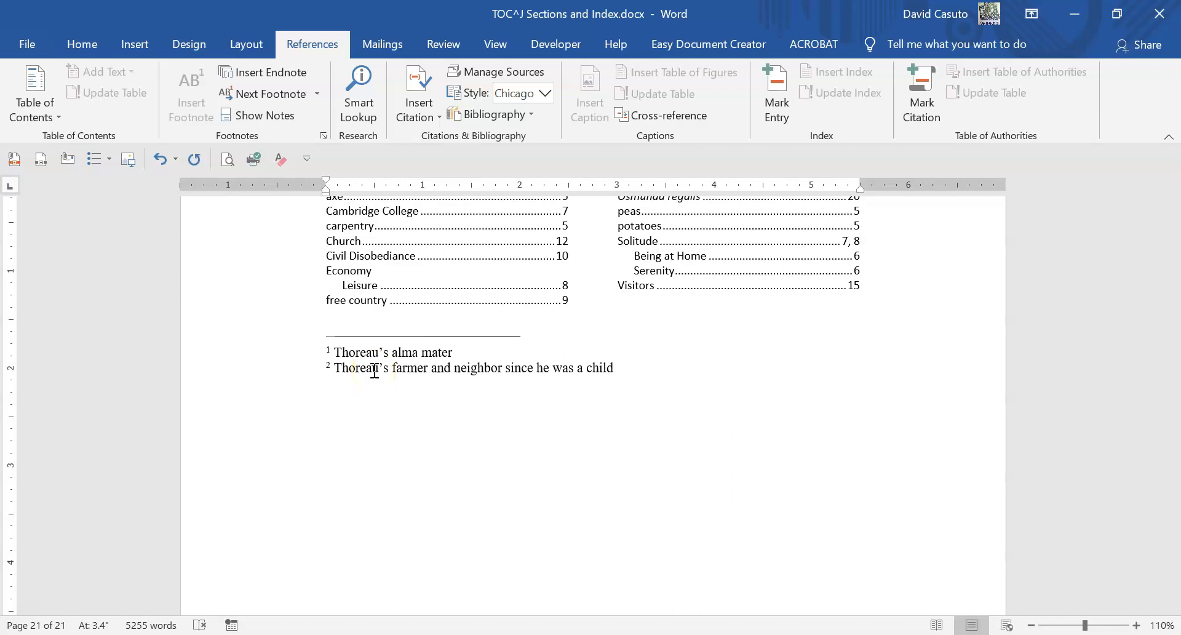
scroll(399, 370, up, 1)
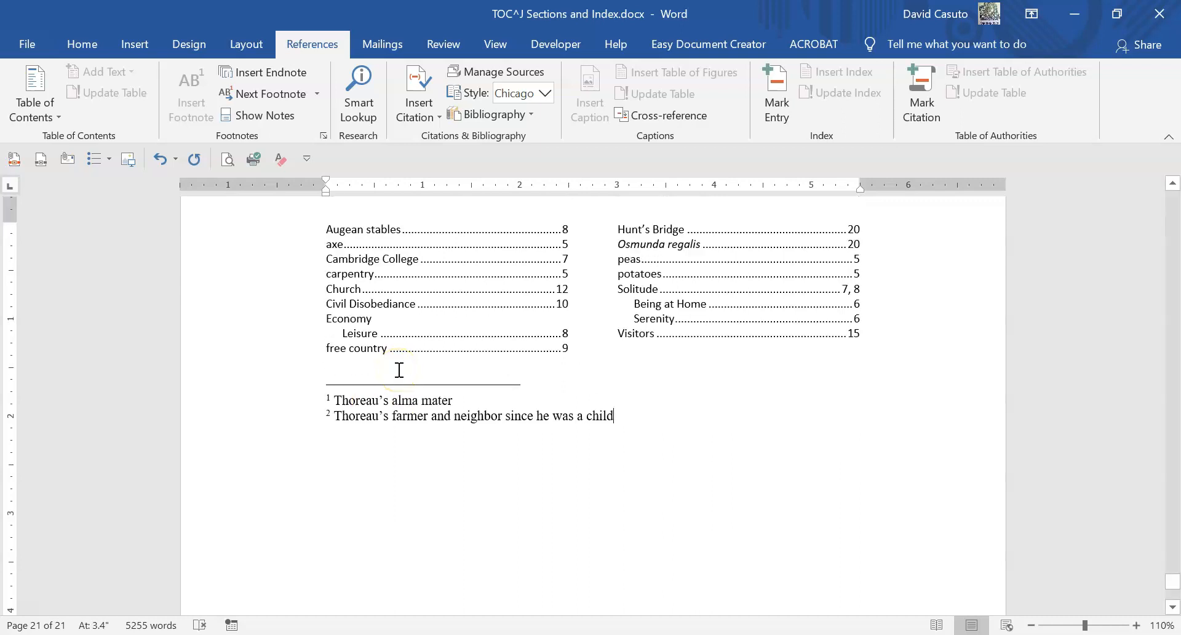